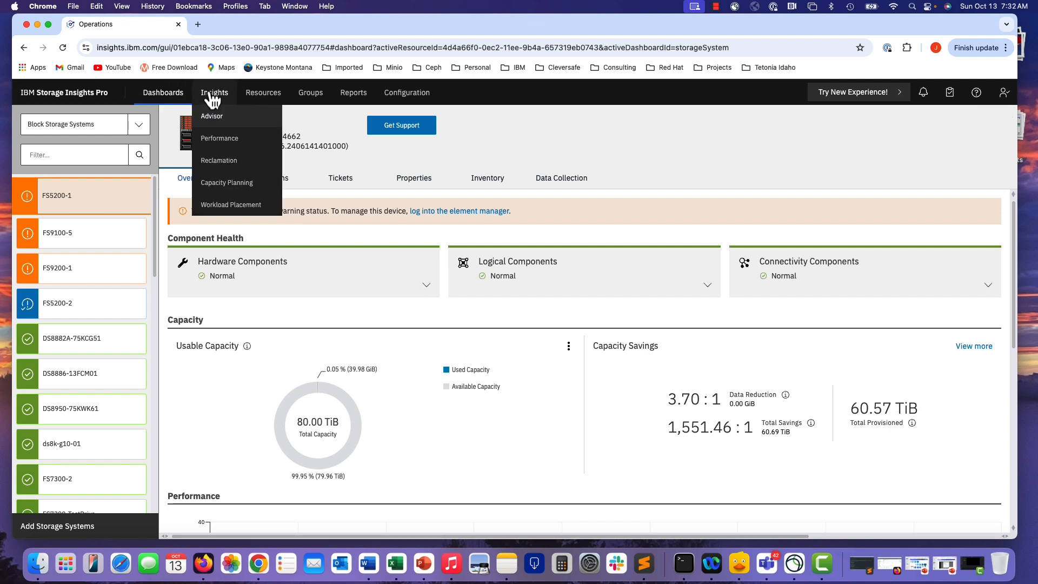
# Open the Unified Storage Systems list under Resources in Storage Insights.
pyautogui.moveTo(258, 96)
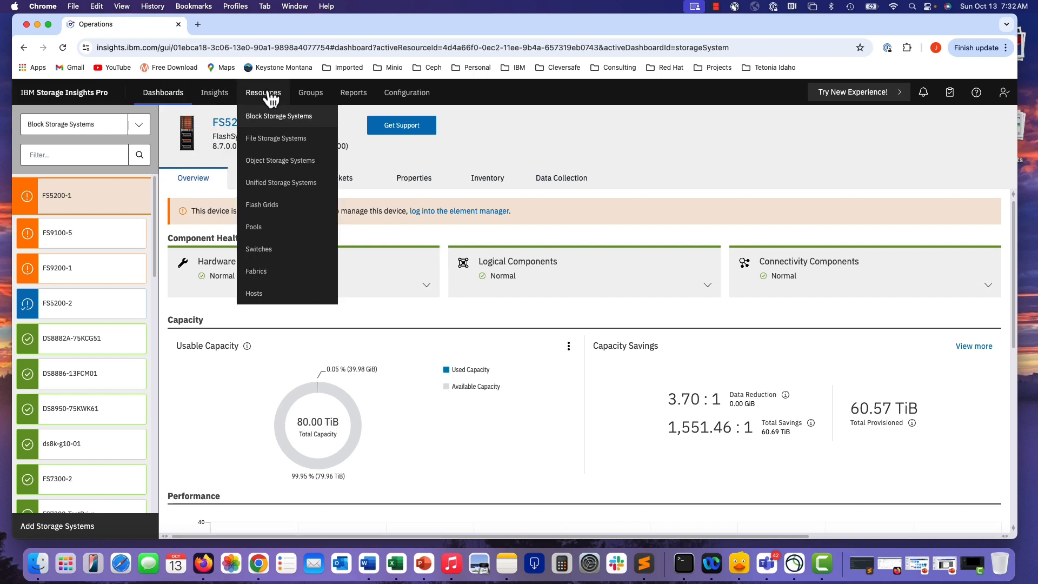
pyautogui.click(292, 186)
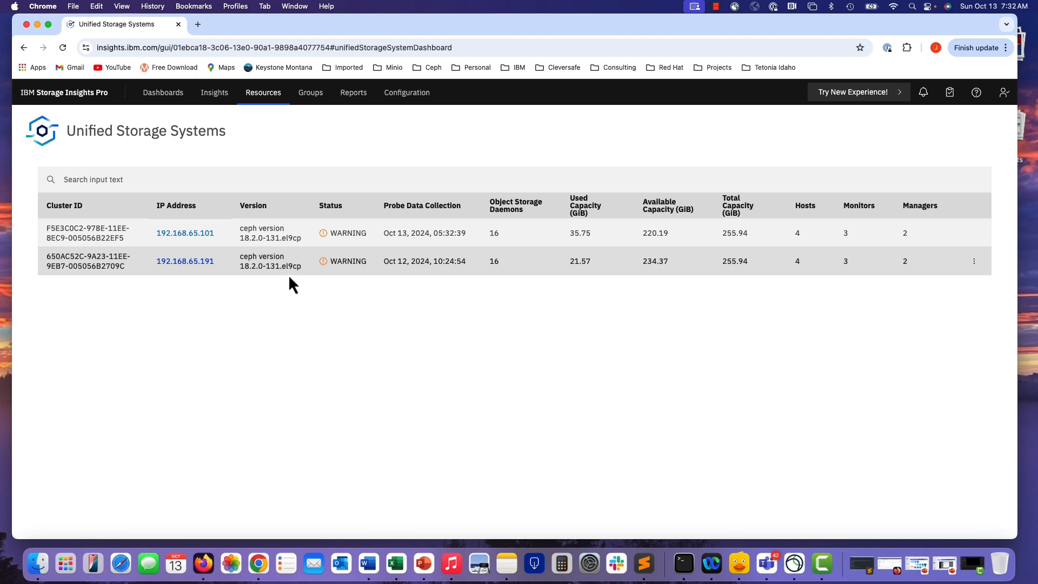
# Switch from the browser to the Firefox window showing the IBM Storage Ceph login page.
pyautogui.click(37, 25)
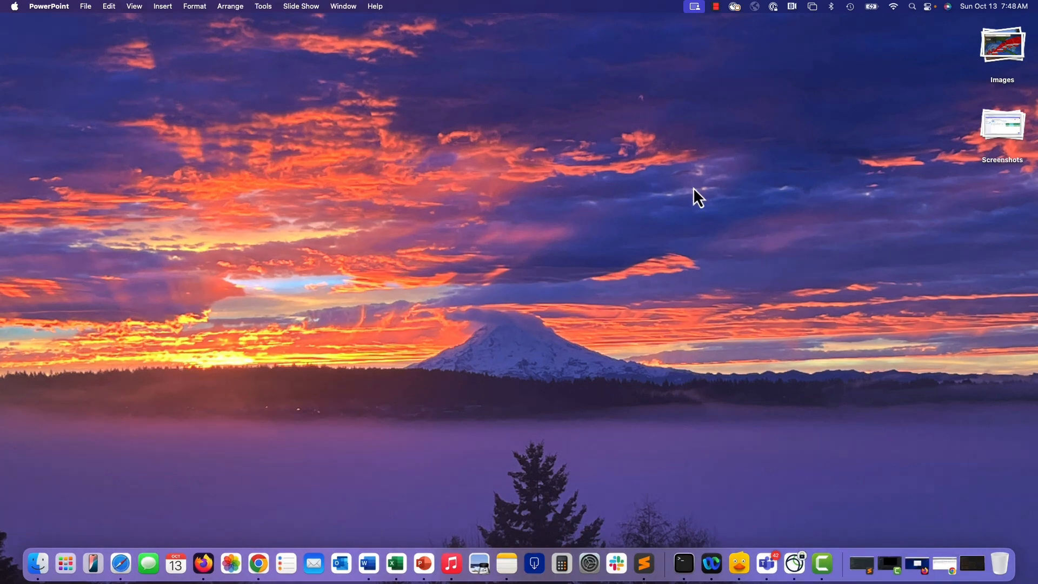
pyautogui.click(924, 568)
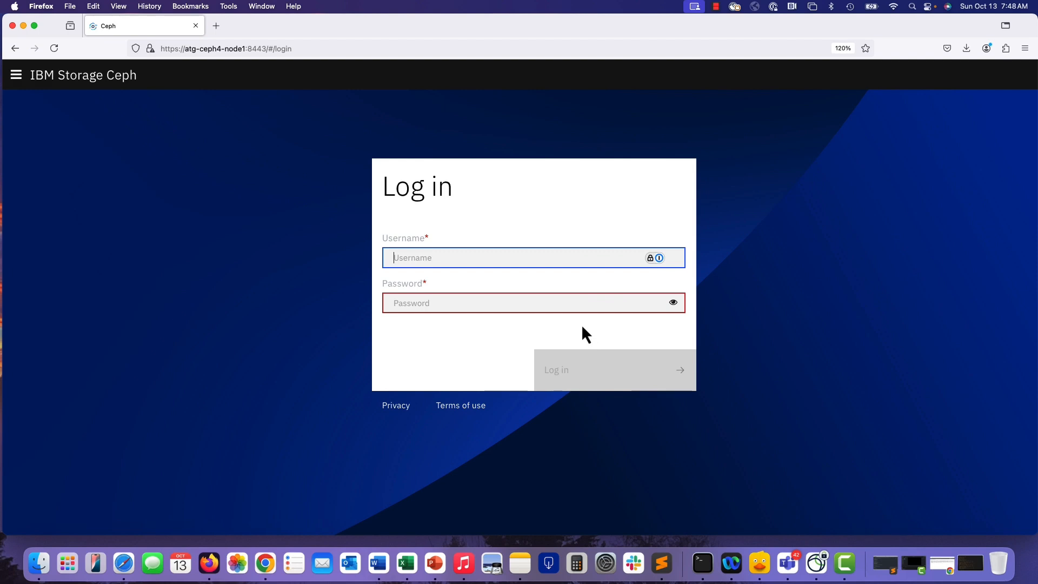
# Log in to the IBM Storage Ceph dashboard as admin with the account password.
pyautogui.click(524, 257)
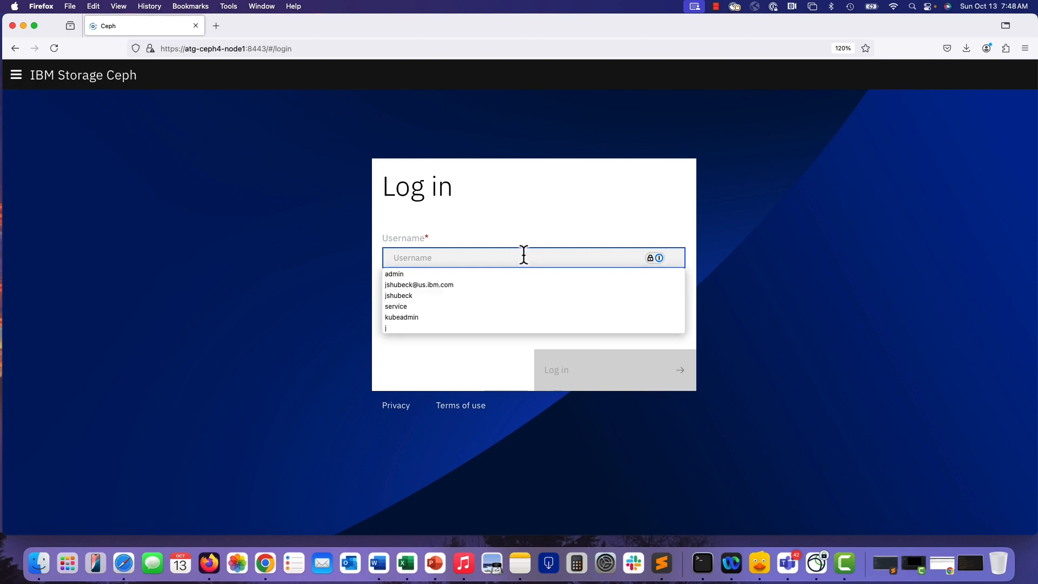
pyautogui.write('admin')
pyautogui.press('Tab')
pyautogui.write('•')
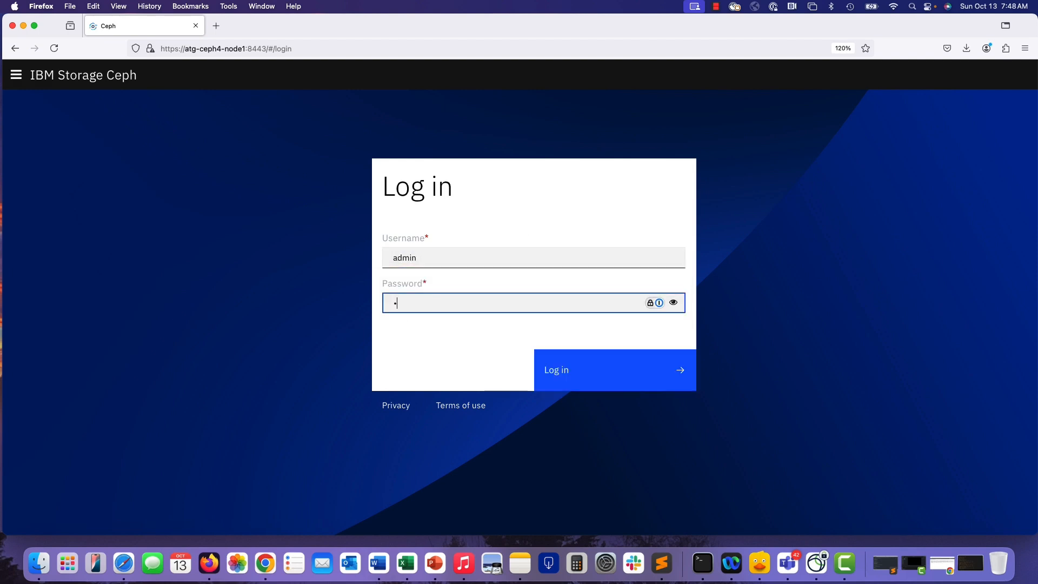
pyautogui.write('•••••••')
pyautogui.click(562, 368)
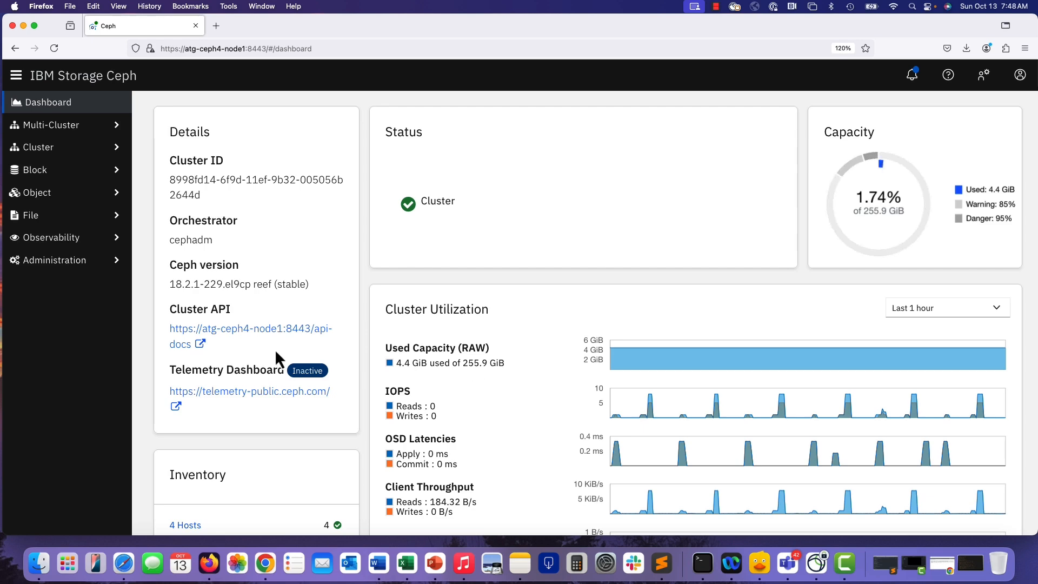
# Open the IBM Call Home configuration from the dashboard's administration menu.
pyautogui.scroll(-6, 276, 352)
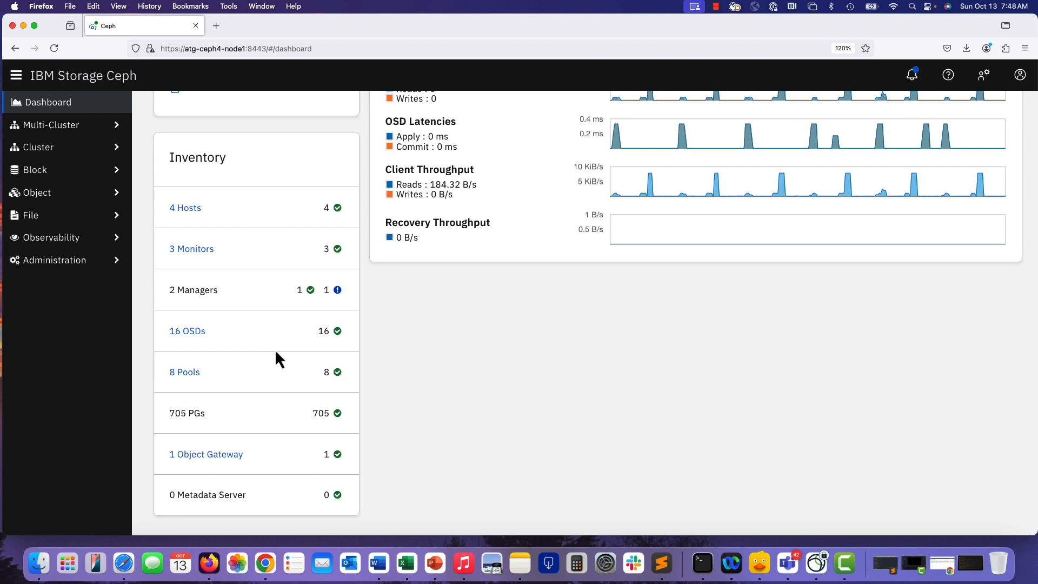
pyautogui.scroll(5, 275, 354)
pyautogui.scroll(1, 274, 349)
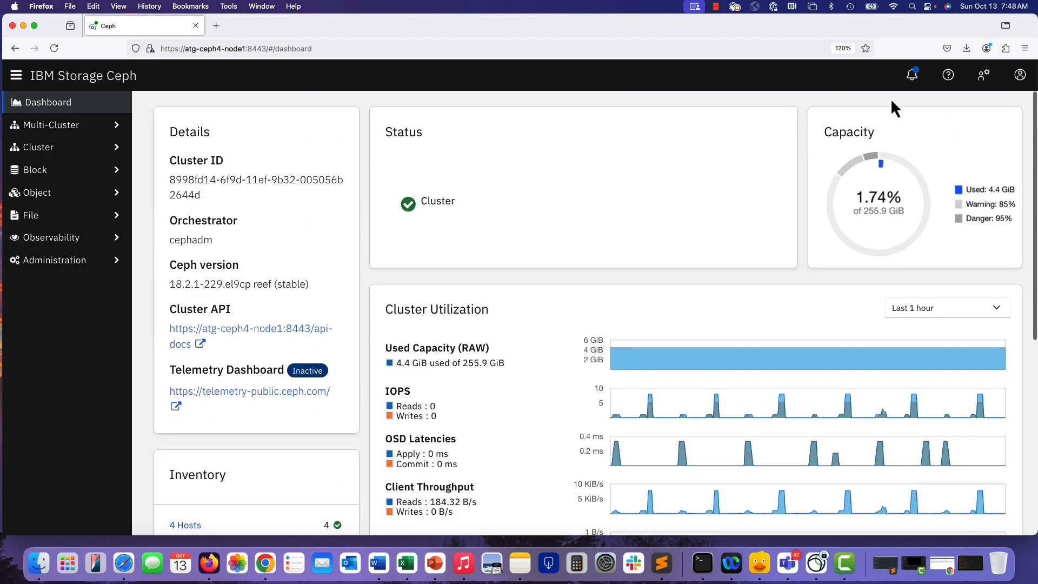
pyautogui.click(979, 80)
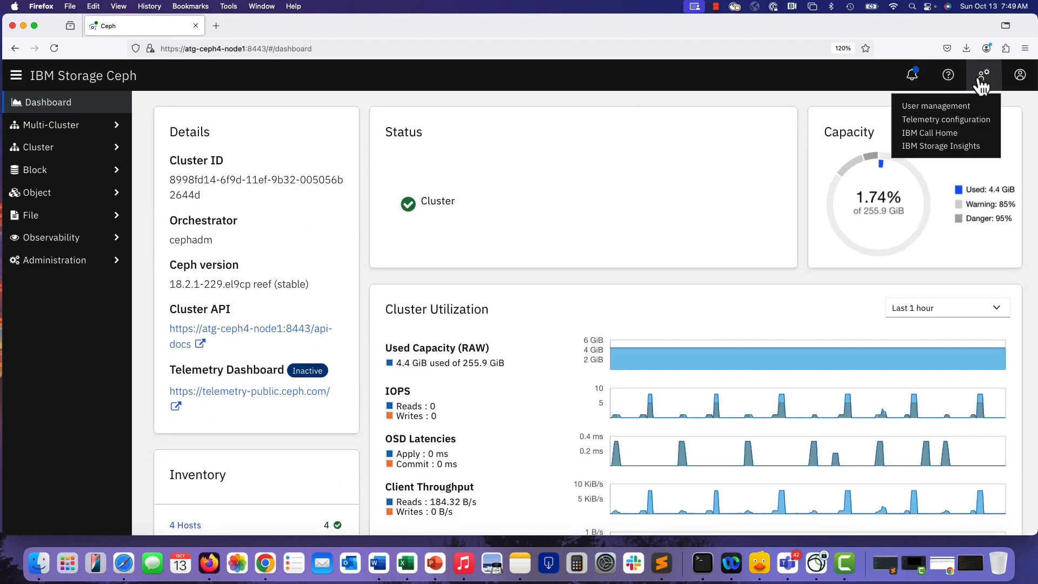
pyautogui.click(929, 134)
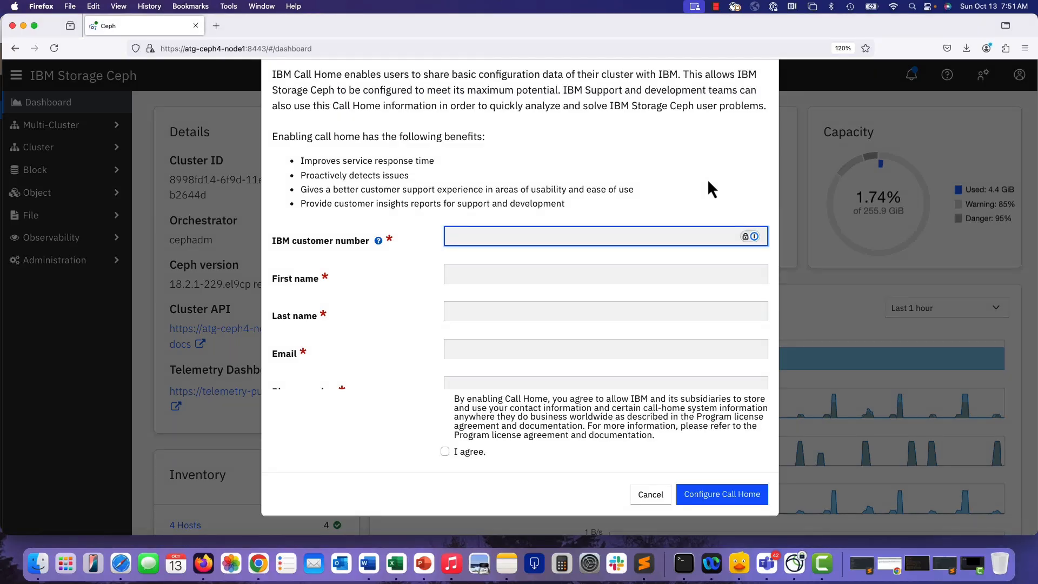
# Enter the IBM customer number and the contact's first name in the Call Home form.
pyautogui.write('xyzzy')
pyautogui.click(520, 273)
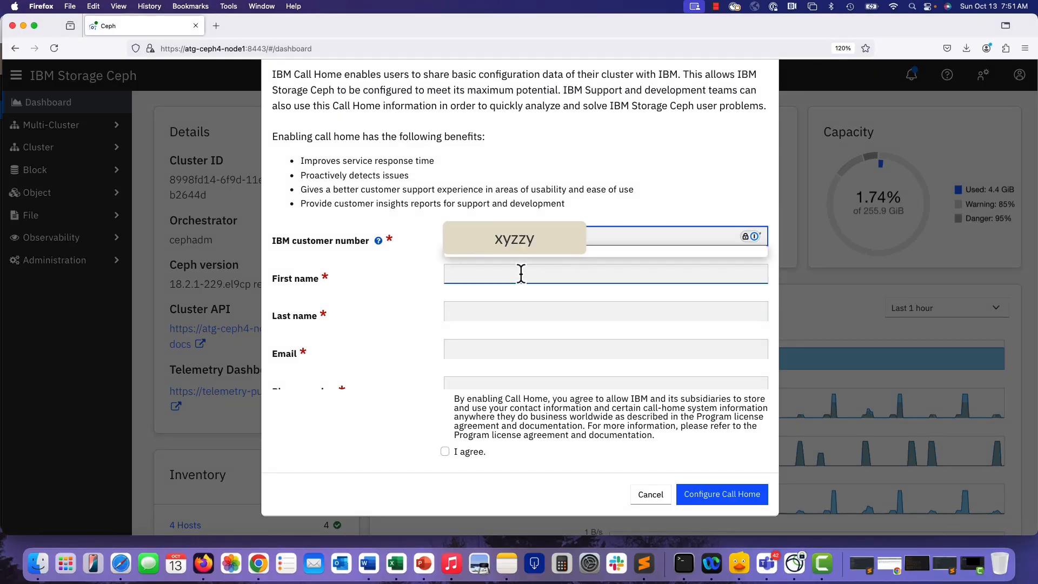
pyautogui.click(509, 271)
pyautogui.write('John')
pyautogui.press('Tab')
# Fill in the contact's last name and e-mail address.
pyautogui.write('S/')
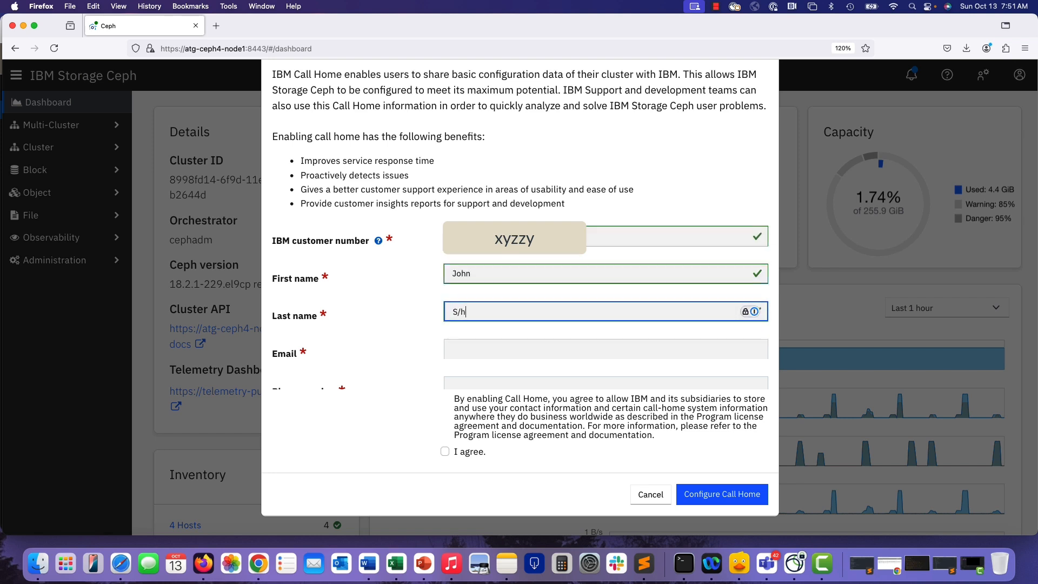
pyautogui.write('h')
pyautogui.press('BackSpace')
pyautogui.press('BackSpace')
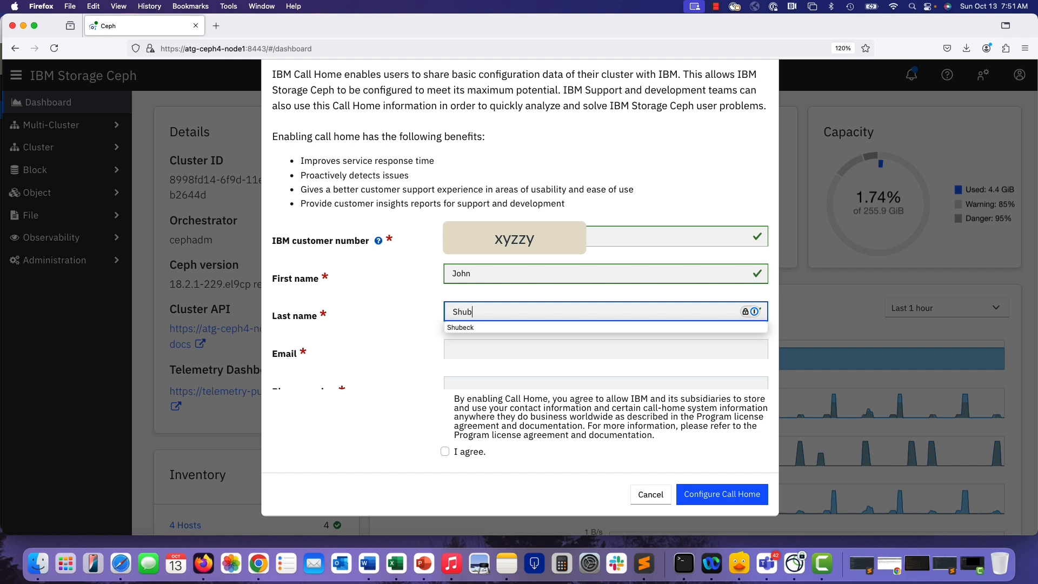
pyautogui.press('Tab')
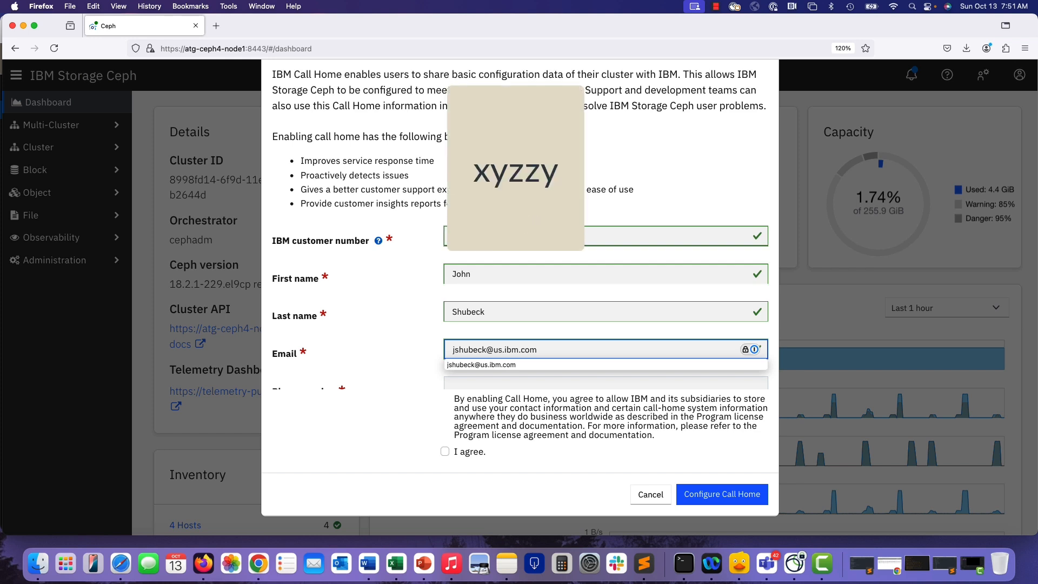
# Enter the contact's phone number in the Call Home form.
pyautogui.scroll(-5, 536, 250)
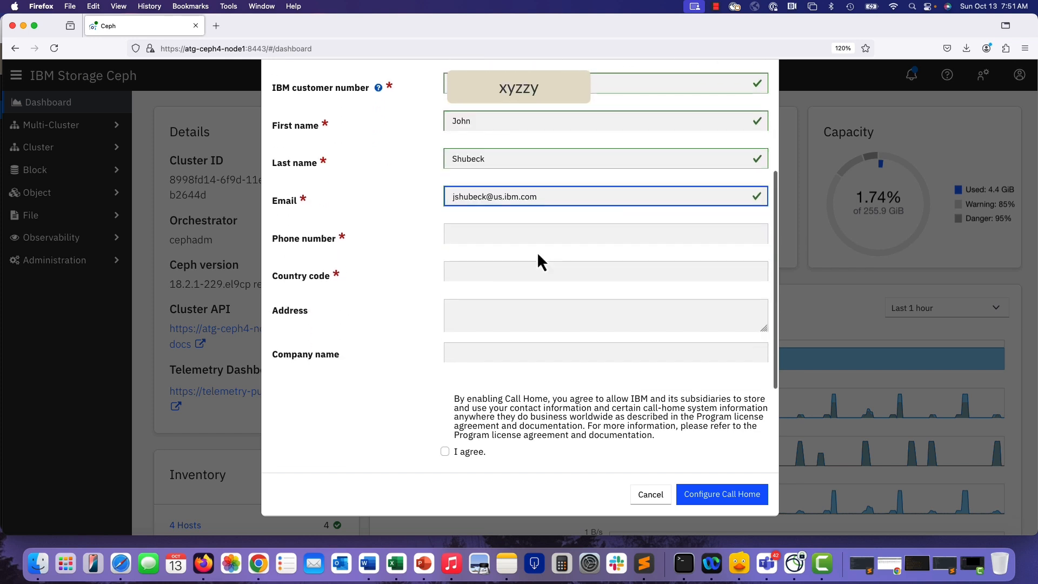
pyautogui.click(504, 236)
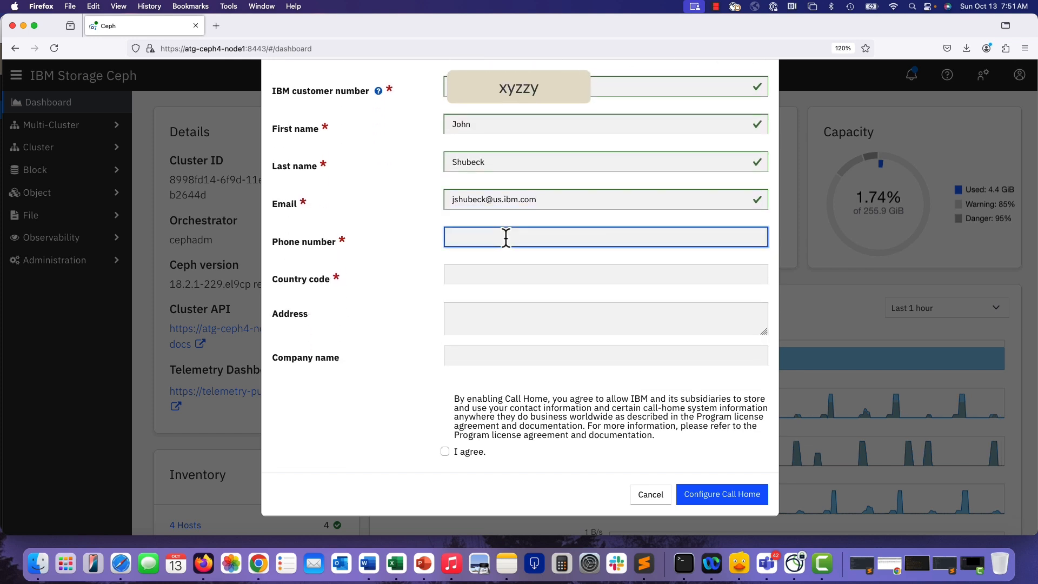
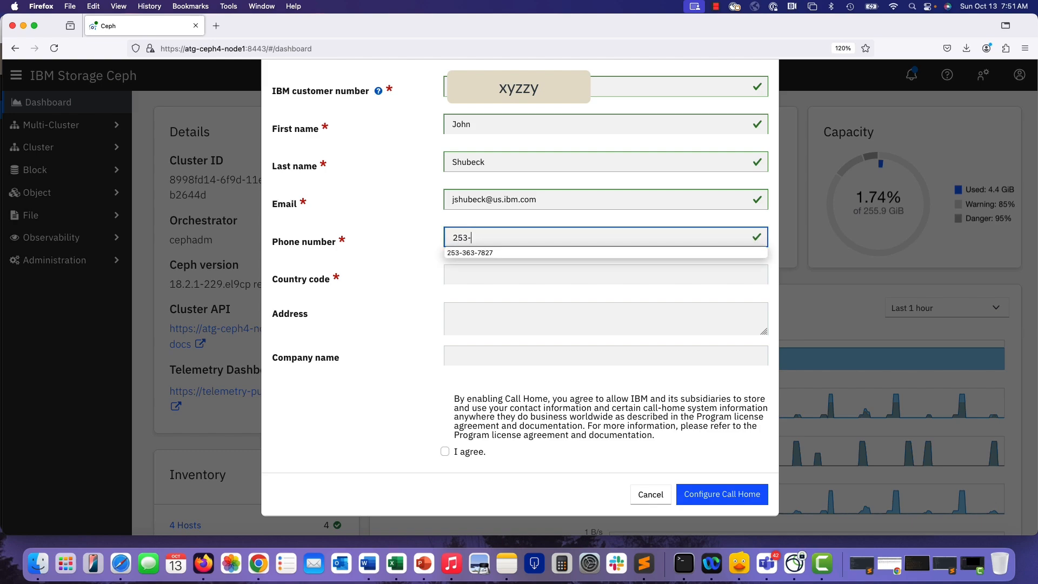
pyautogui.press('Tab')
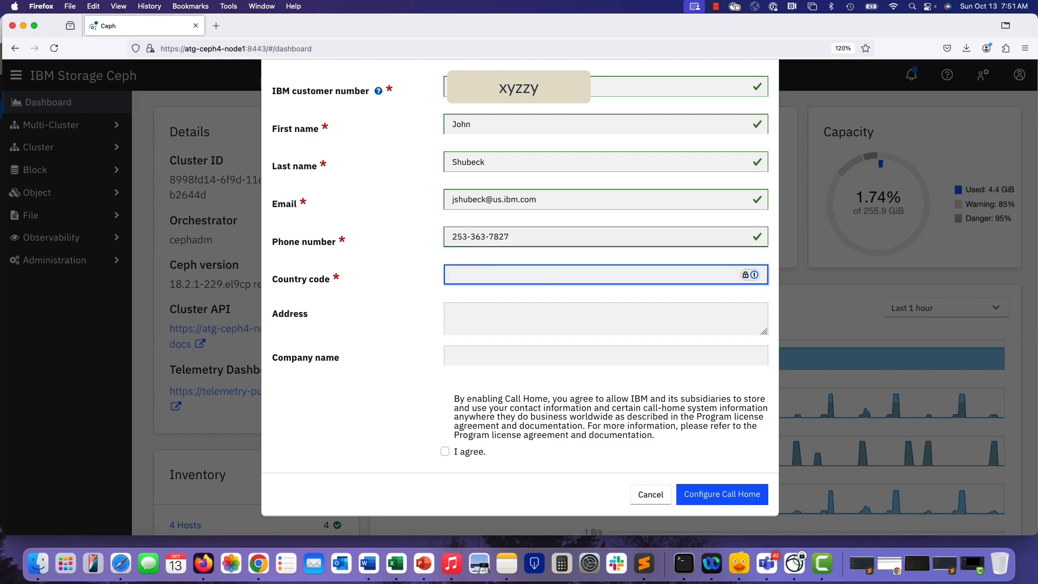
# Set the country code to US and start entering the contact's postal address.
pyautogui.write('US')
pyautogui.click(464, 312)
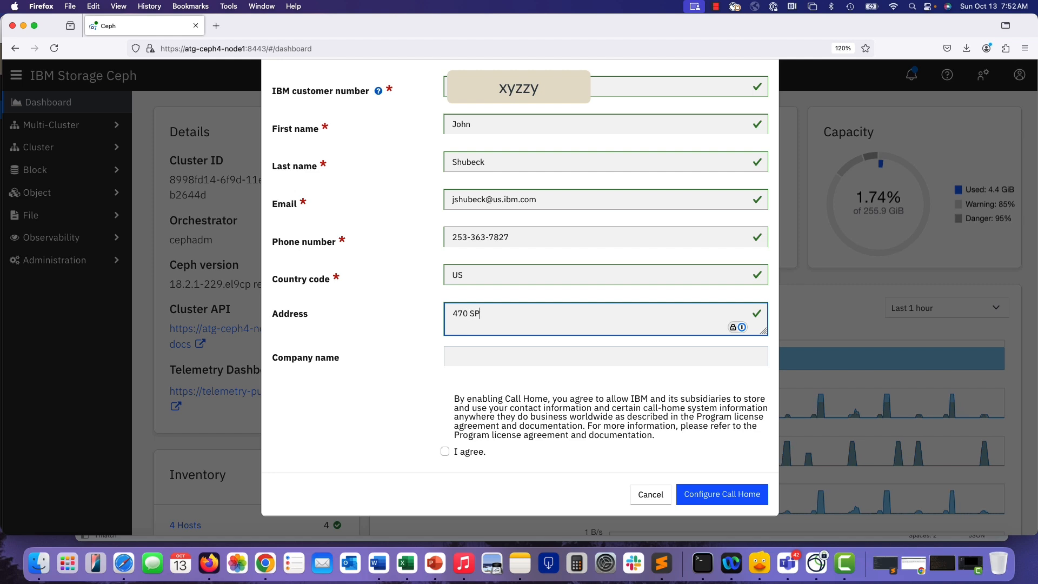
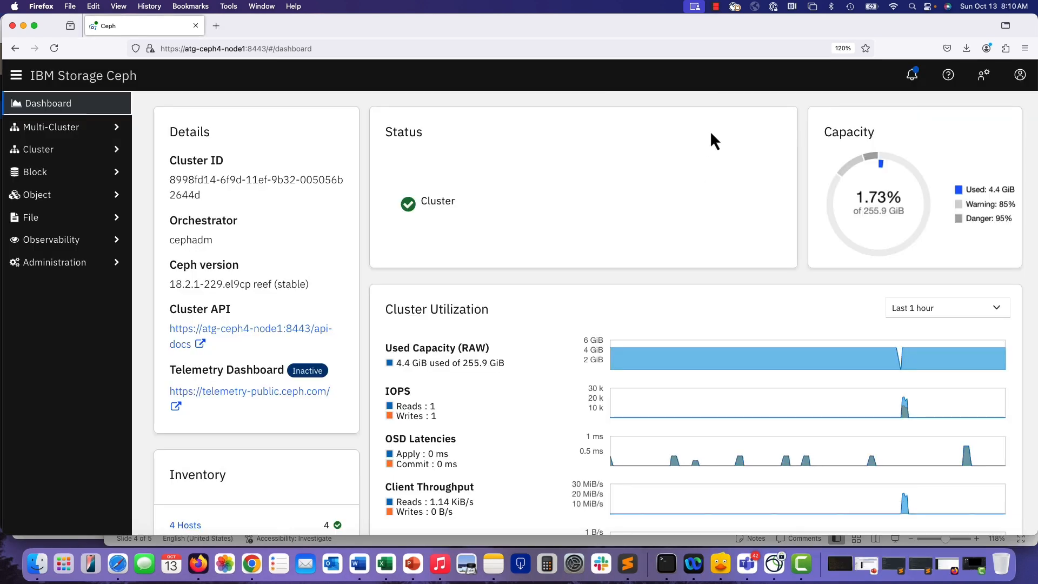
# Open the call_home_agent manager module for editing under Administration's Manager Modules.
pyautogui.click(92, 269)
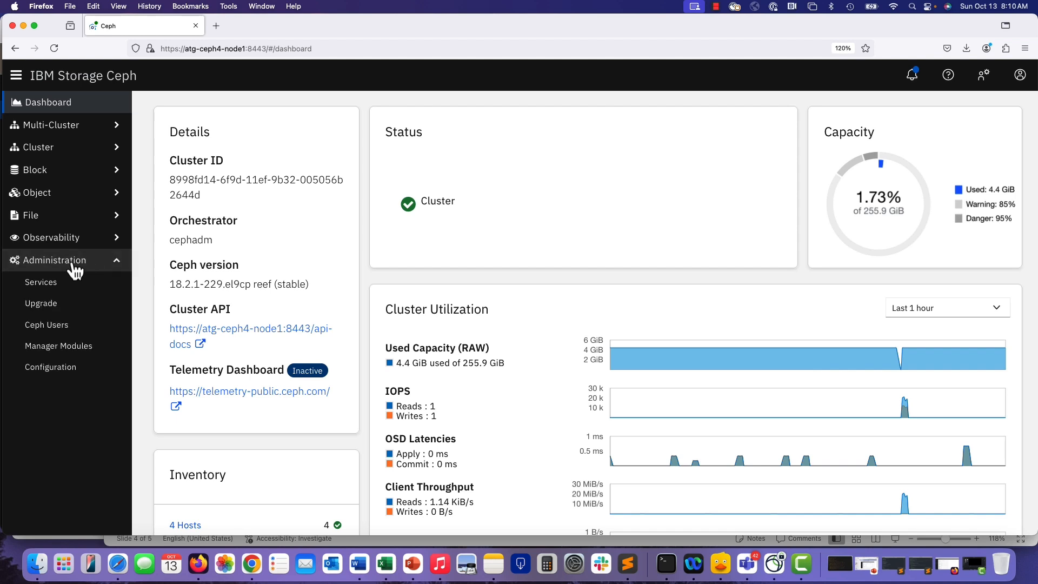
pyautogui.click(49, 346)
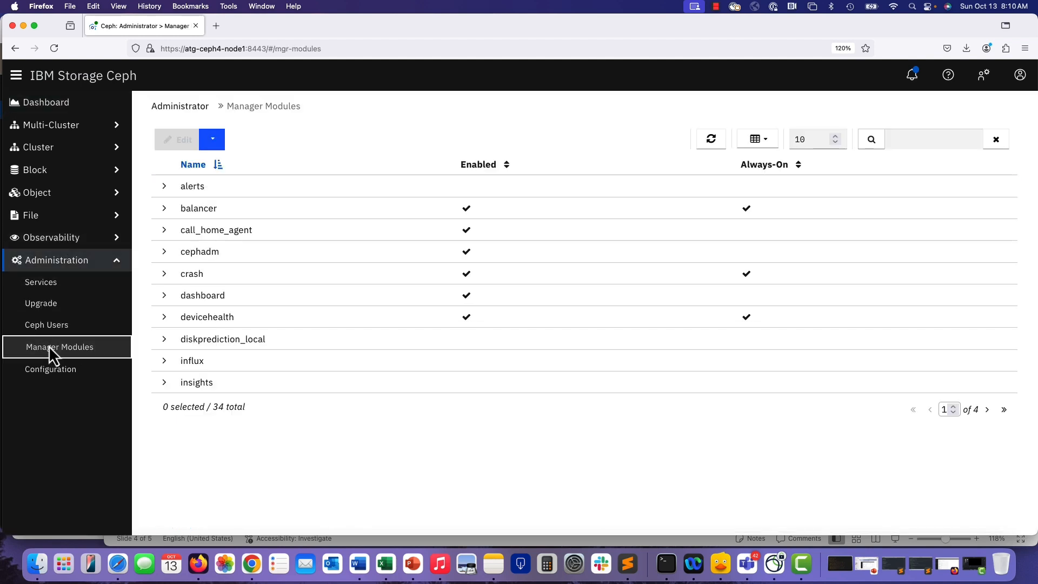
pyautogui.click(251, 232)
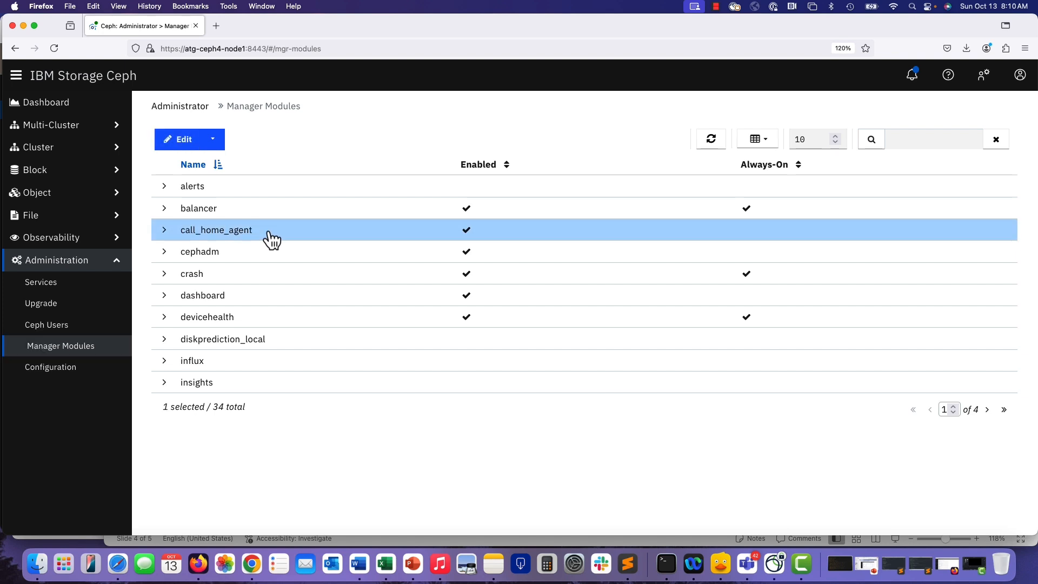
pyautogui.click(182, 145)
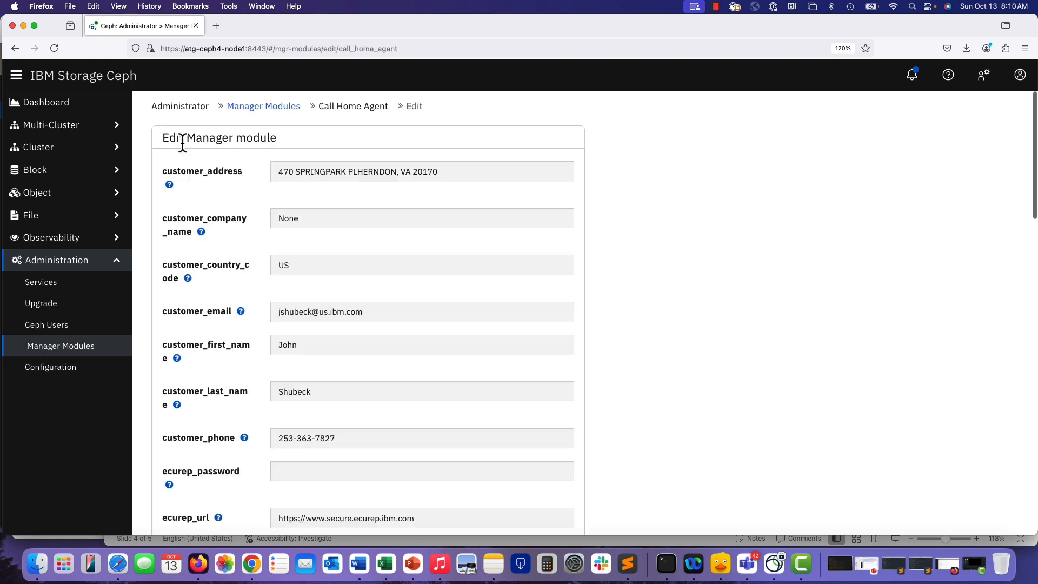
# Set the module's customer_company_name to IBM.
pyautogui.scroll(-1, 328, 201)
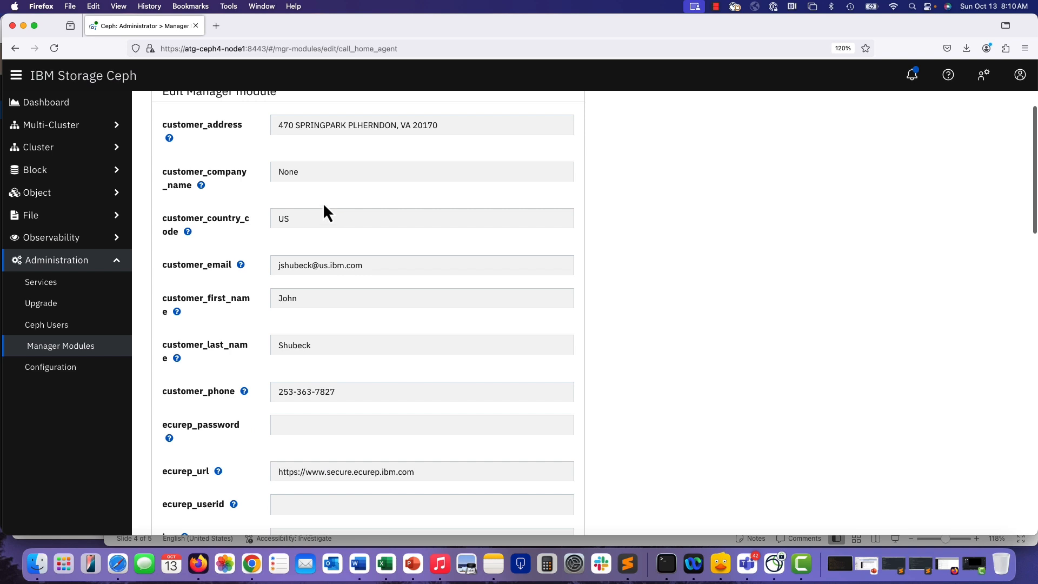
pyautogui.click(306, 172)
pyautogui.press('BackSpace')
pyautogui.press('BackSpace')
pyautogui.press('BackSpace')
pyautogui.write('IBM')
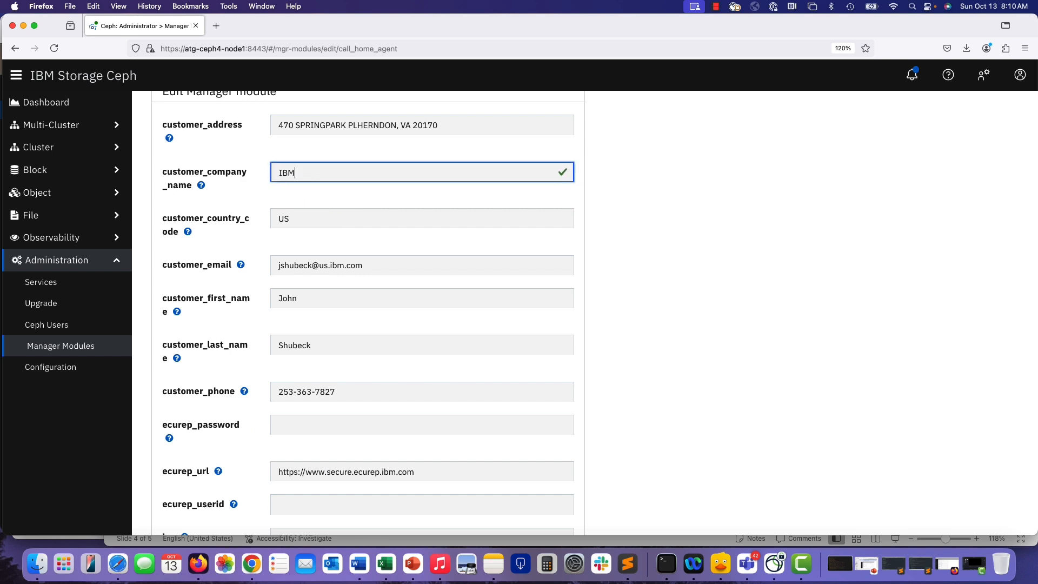
# Set the module's owner_company_name to IBM.
pyautogui.press('Tab')
pyautogui.press('Tab')
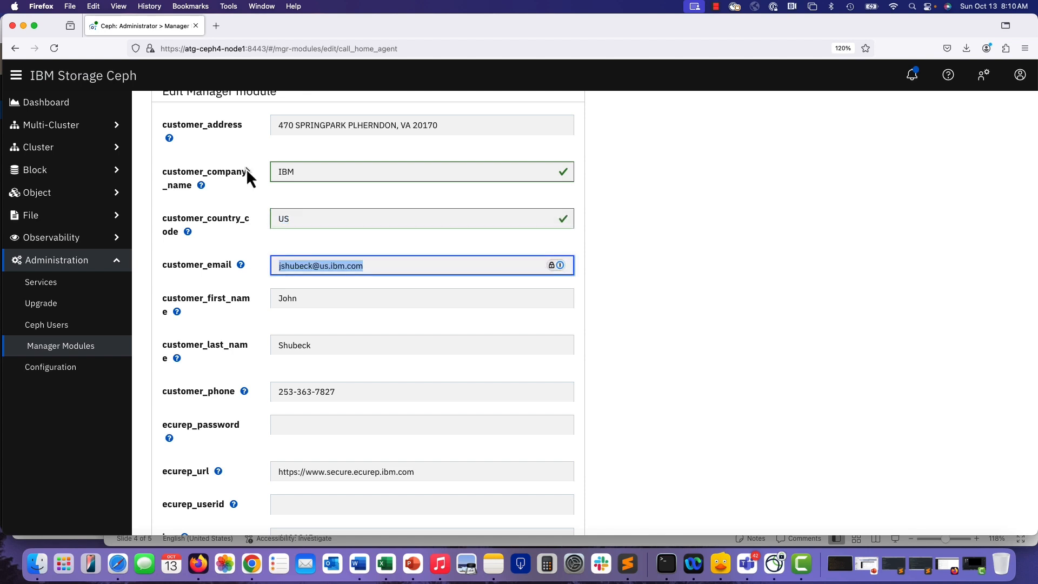
pyautogui.scroll(-2, 382, 303)
pyautogui.scroll(-3, 383, 316)
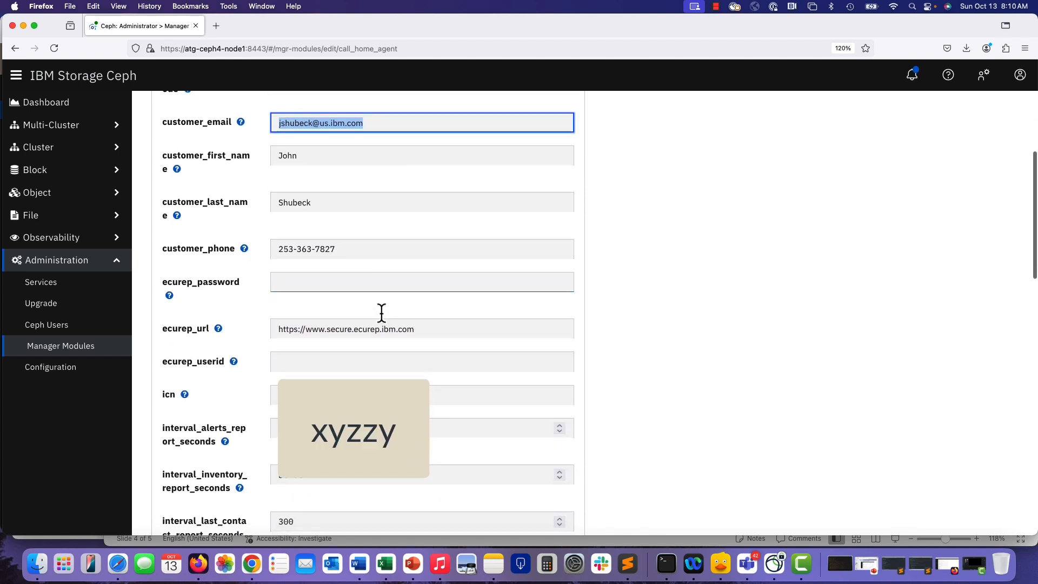
pyautogui.scroll(-4, 383, 316)
pyautogui.scroll(-5, 382, 319)
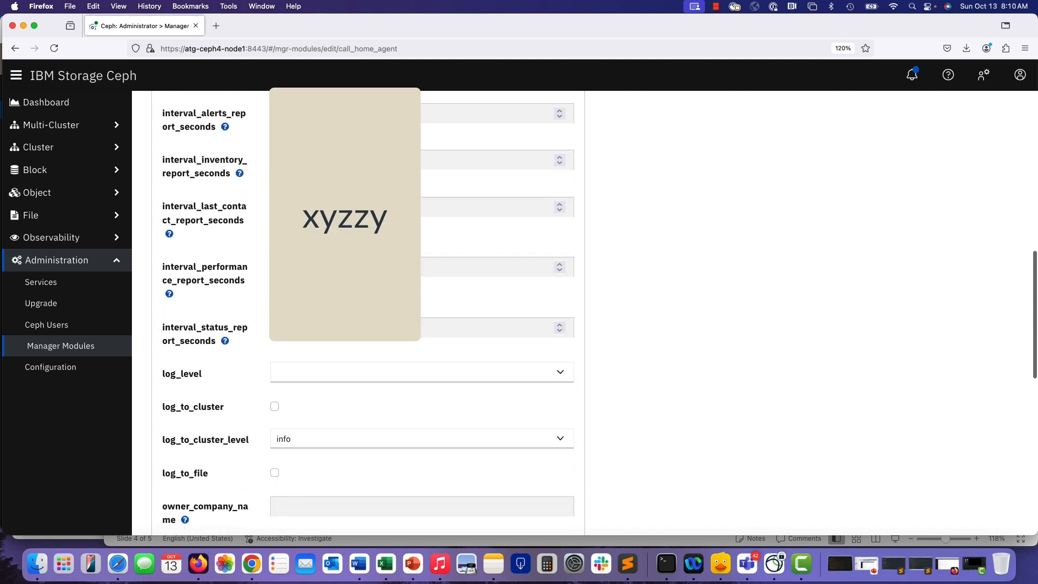
pyautogui.scroll(-1, 382, 319)
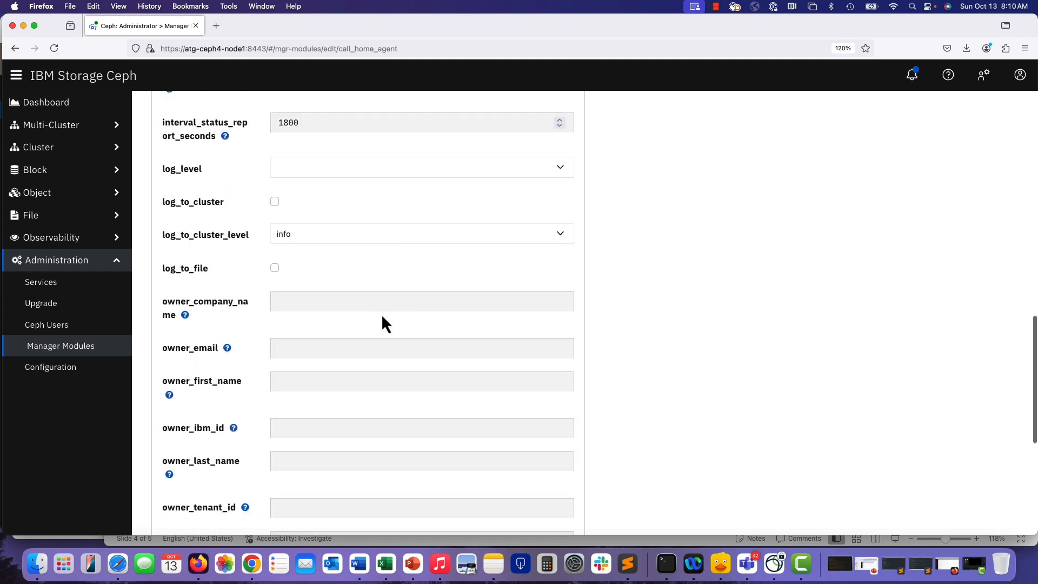
pyautogui.scroll(-1, 382, 319)
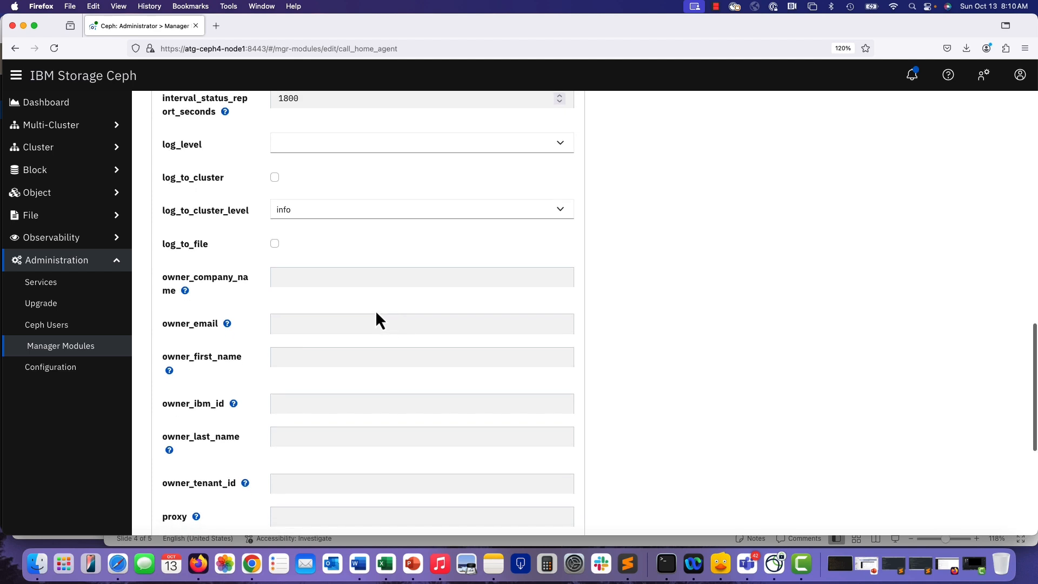
pyautogui.scroll(-1, 375, 312)
pyautogui.click(352, 252)
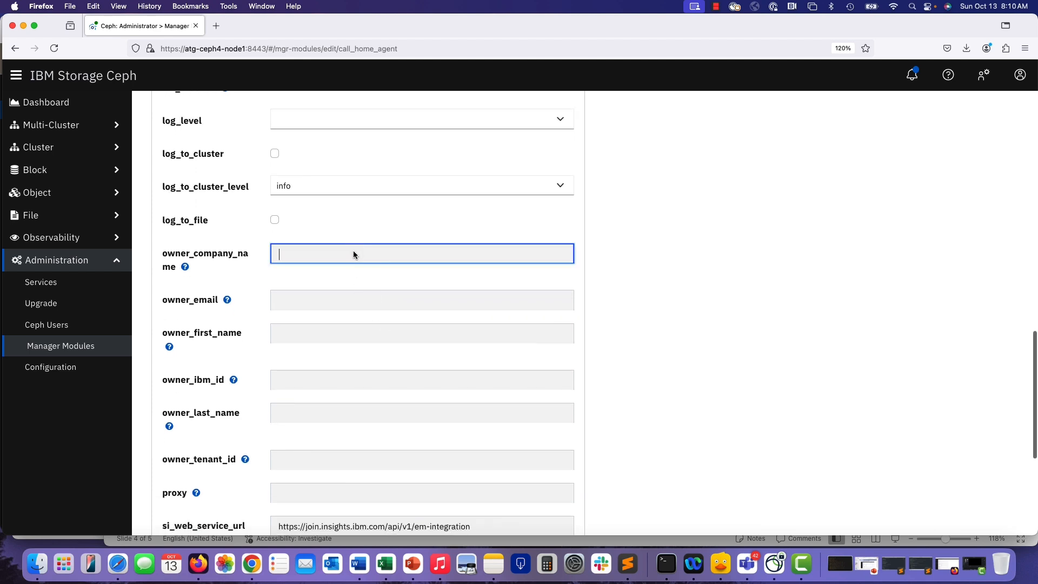
pyautogui.write('Ibm')
pyautogui.press('BackSpace')
pyautogui.press('BackSpace')
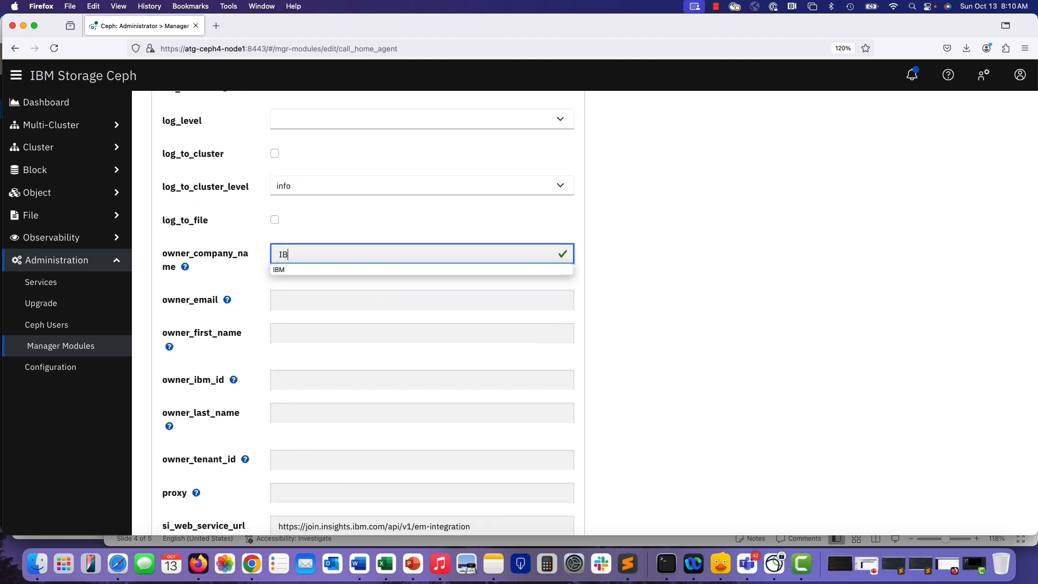
pyautogui.write('BM')
# Fill in owner_email with the contact's e-mail address and owner_first_name with the contact's first name.
pyautogui.press('Tab')
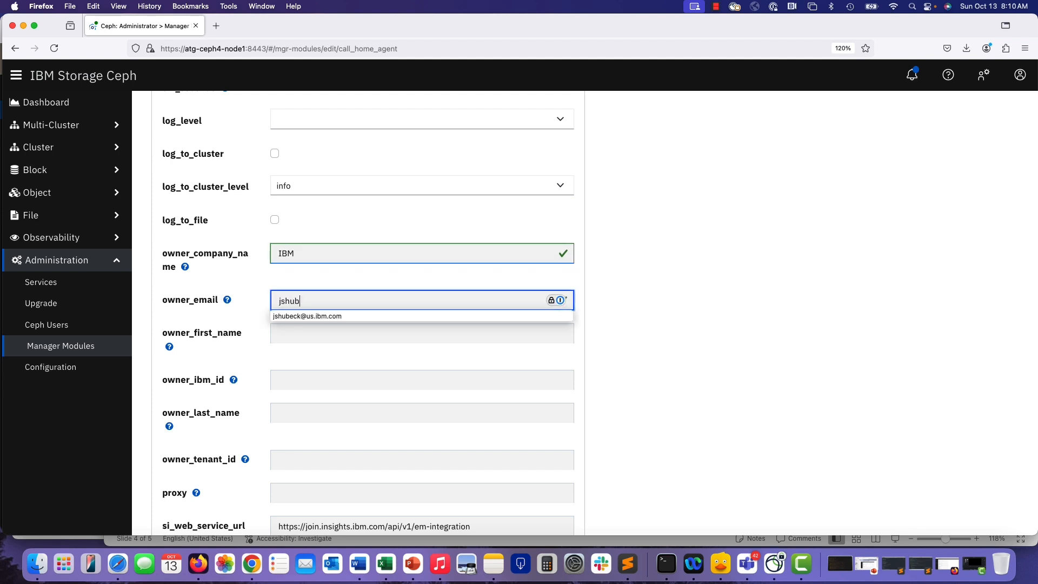
pyautogui.press('Tab')
pyautogui.write('John')
# Fill in owner_ibm_id with the contact's IBM ID e-mail and owner_last_name with the contact's last name.
pyautogui.press('Tab')
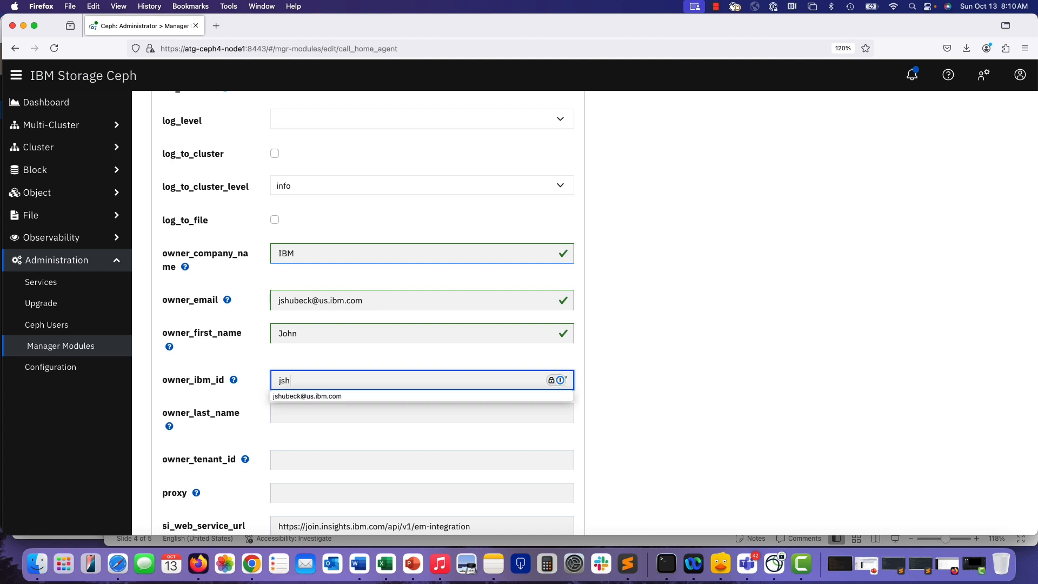
pyautogui.press('Tab')
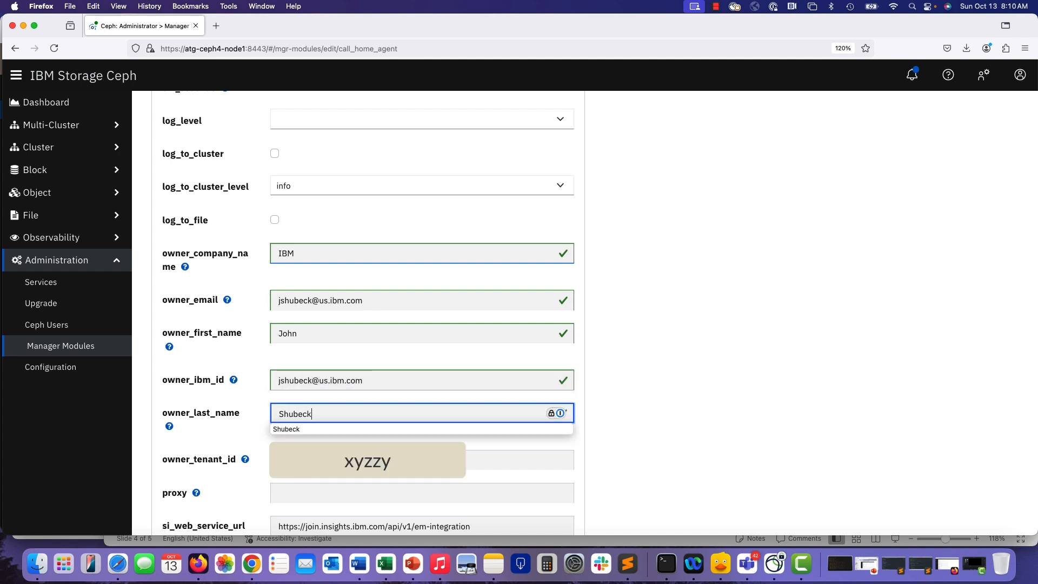
# Enter the owner tenant ID and save the call_home_agent module settings.
pyautogui.press('Tab')
pyautogui.write('x')
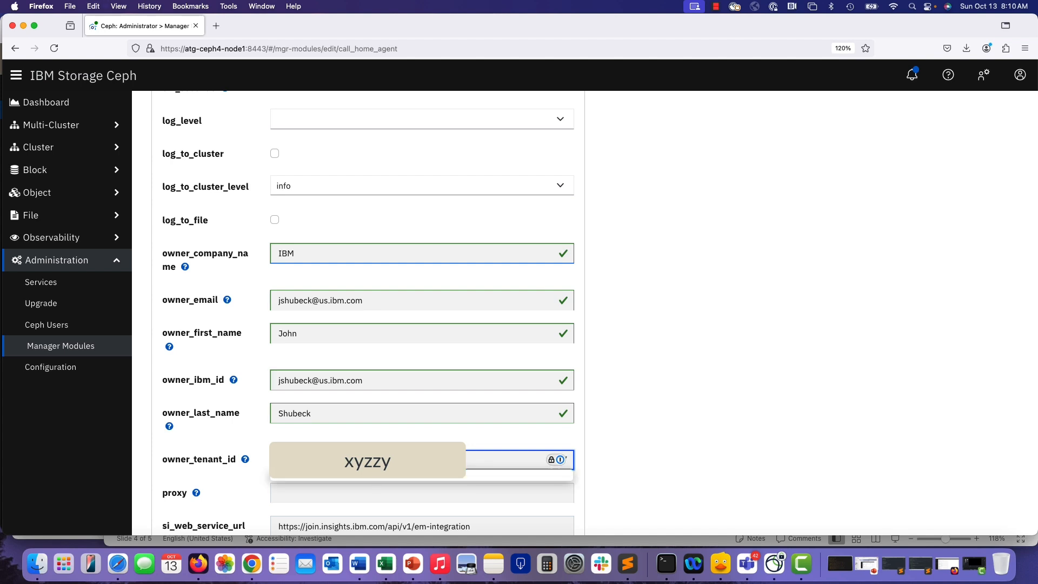
pyautogui.scroll(-5, 673, 331)
pyautogui.click(325, 257)
pyautogui.scroll(-1, 391, 322)
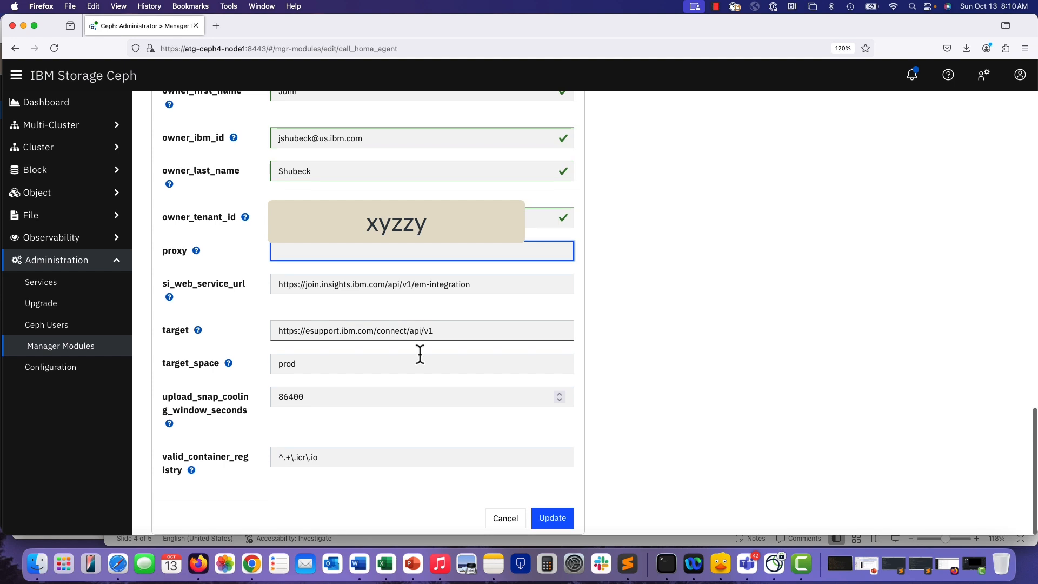
pyautogui.click(549, 517)
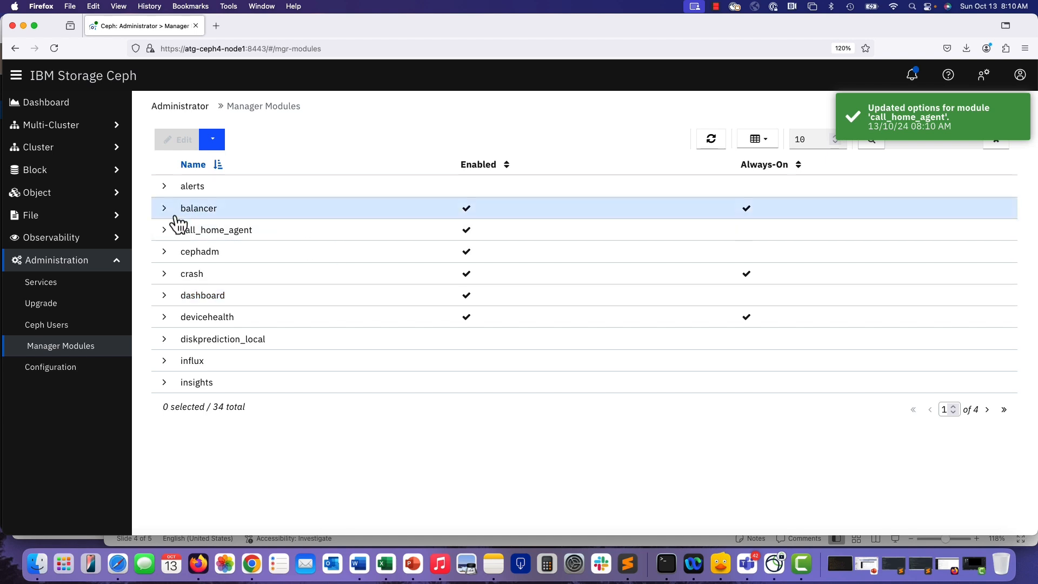
# Expand the call_home_agent module row to review its saved settings and collapse it again.
pyautogui.click(168, 234)
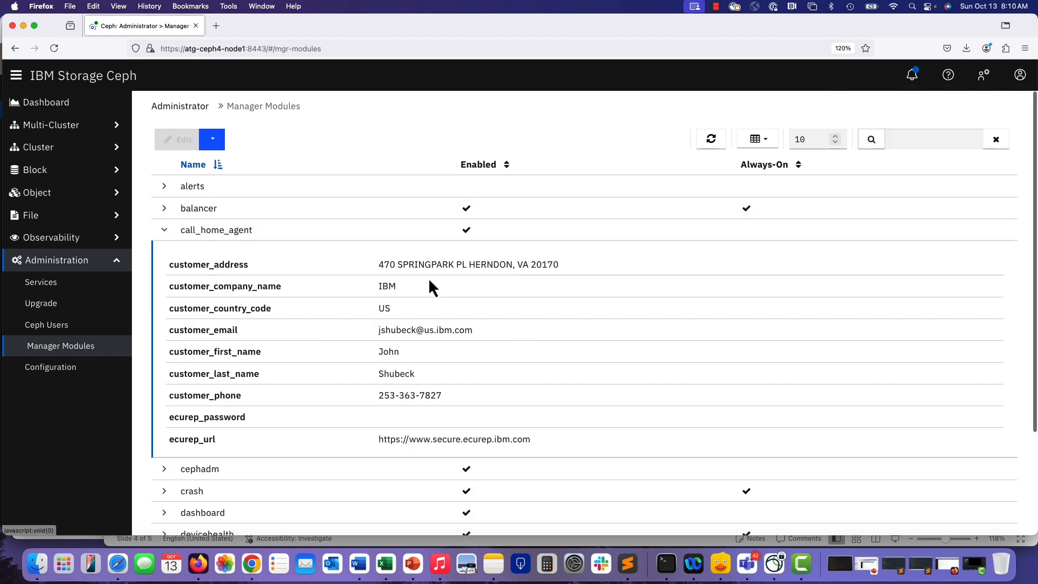
pyautogui.scroll(-10, 429, 280)
pyautogui.scroll(-15, 431, 285)
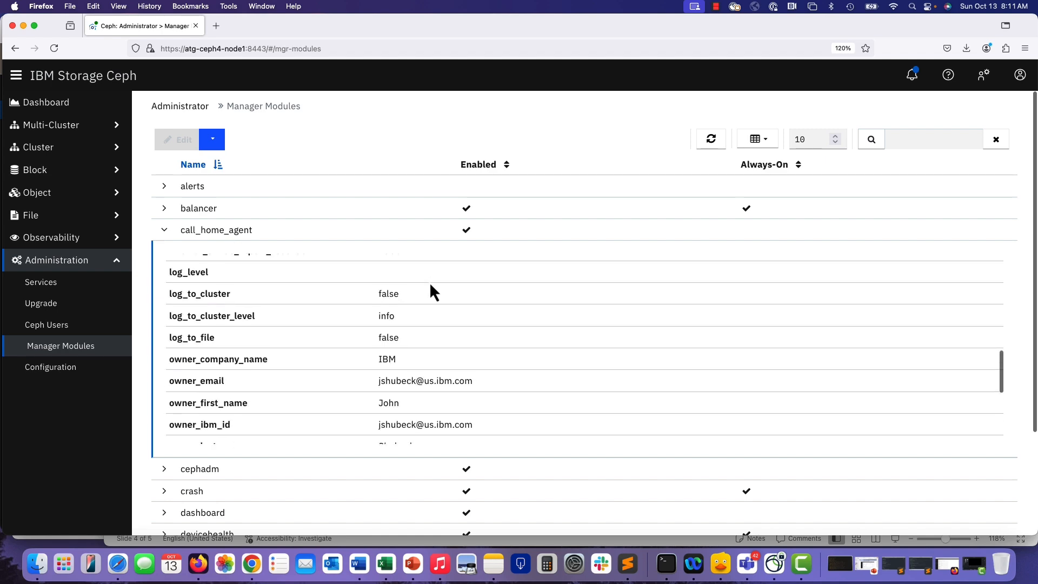
pyautogui.scroll(15, 429, 286)
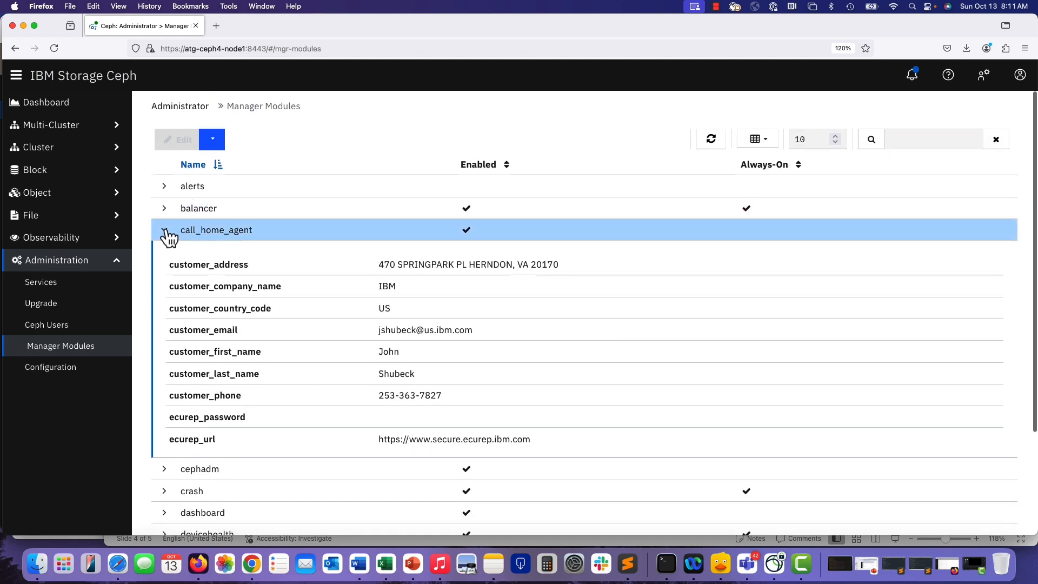
pyautogui.click(162, 229)
# Open the IBM Storage Insights configuration from the dashboard, try fetching and picking a tenant, and cancel the dialog.
pyautogui.click(50, 103)
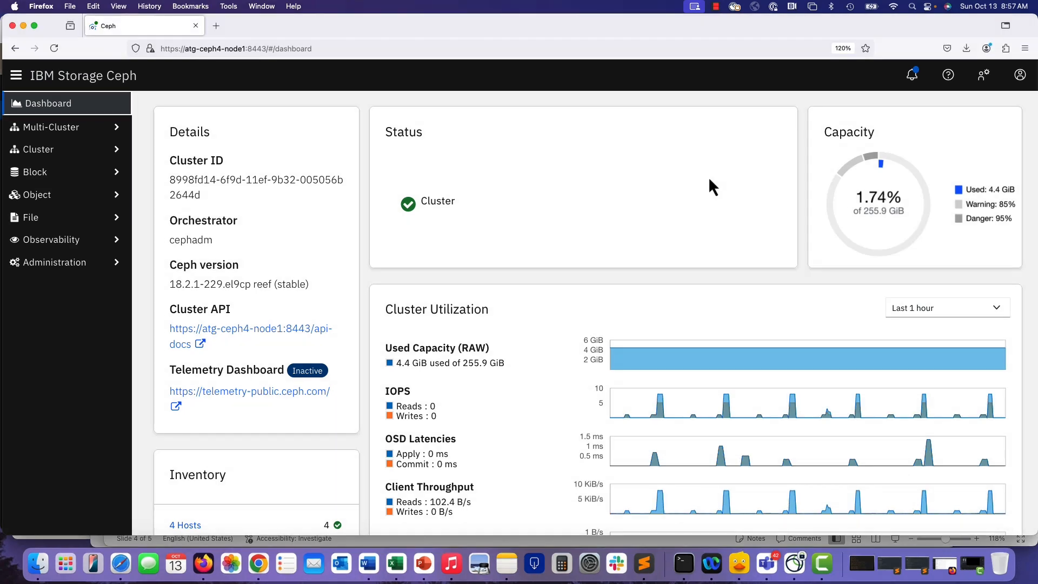
pyautogui.click(986, 76)
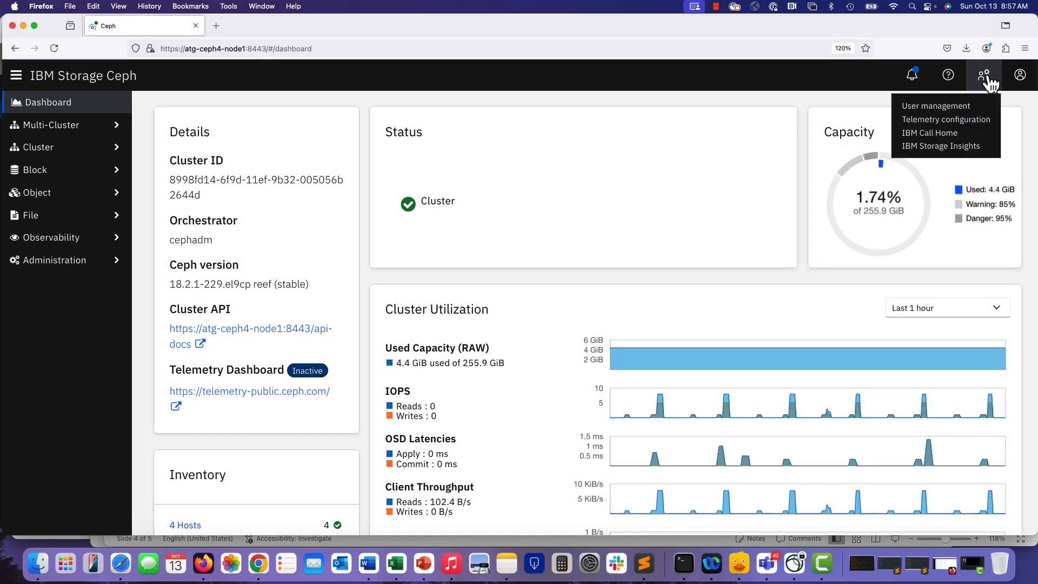
pyautogui.click(934, 149)
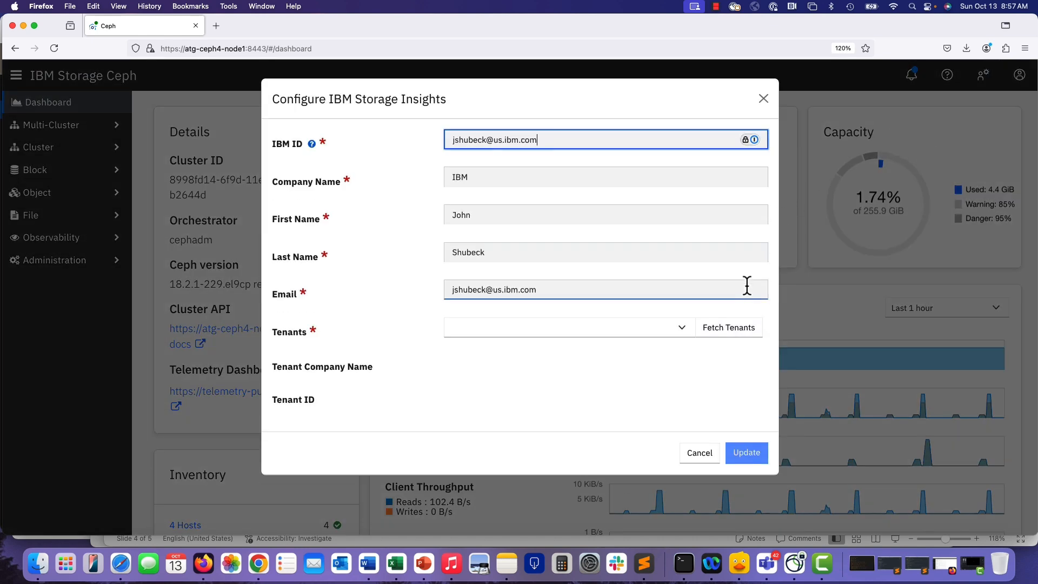
pyautogui.click(730, 334)
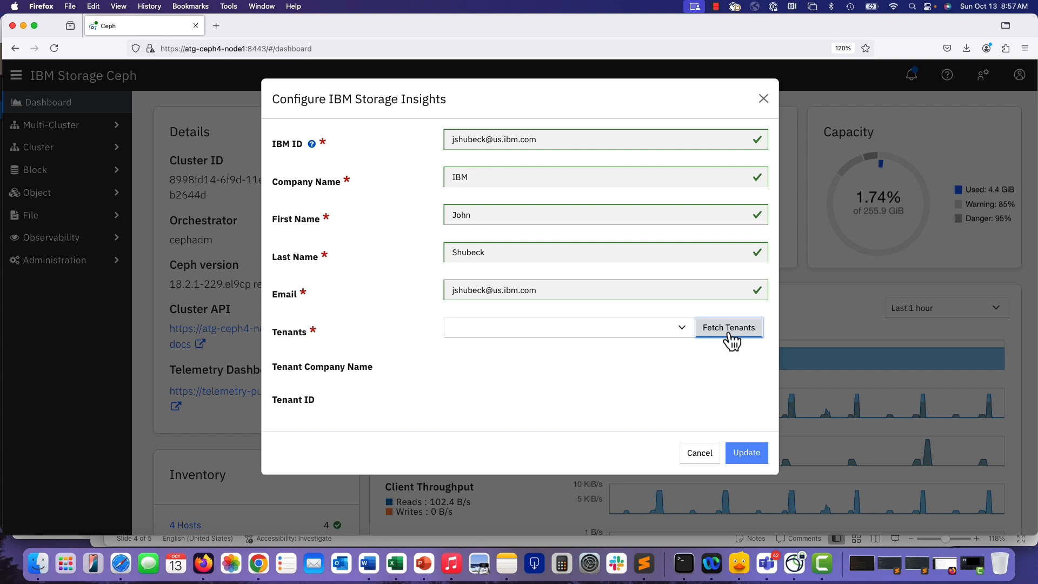
pyautogui.click(683, 328)
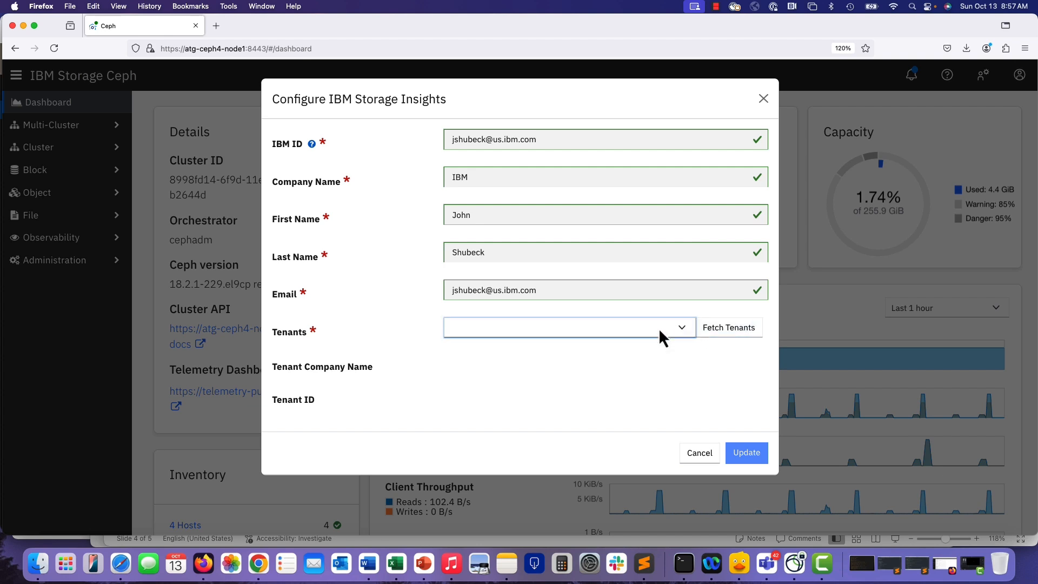
pyautogui.click(659, 327)
pyautogui.click(628, 377)
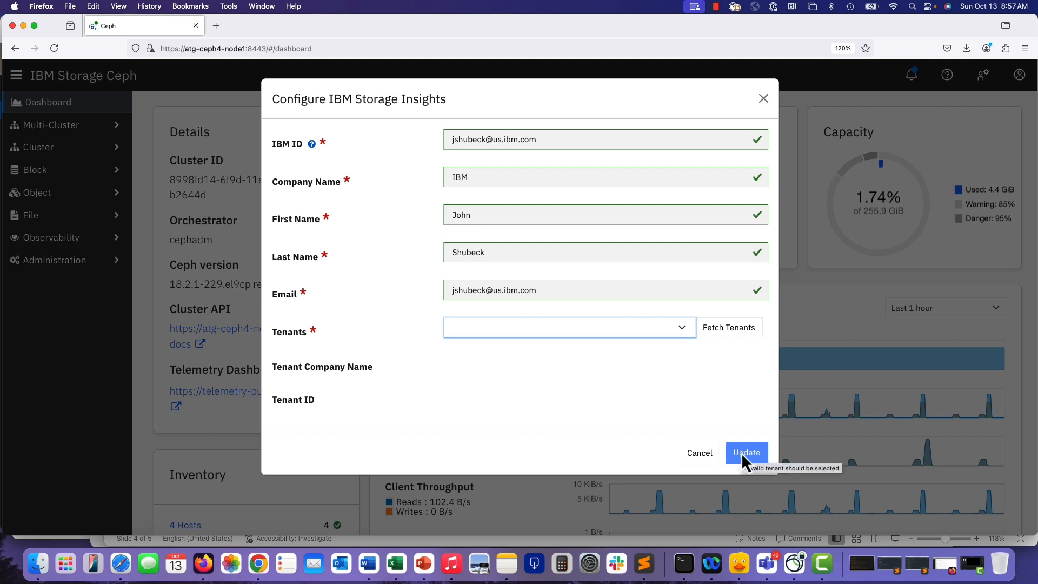
pyautogui.click(574, 332)
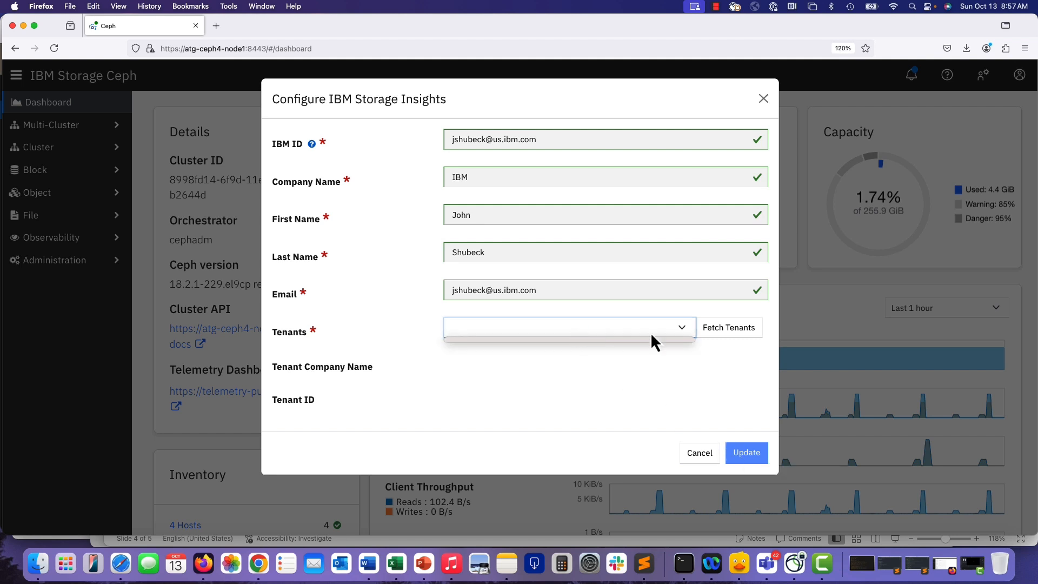
pyautogui.click(682, 328)
pyautogui.click(733, 332)
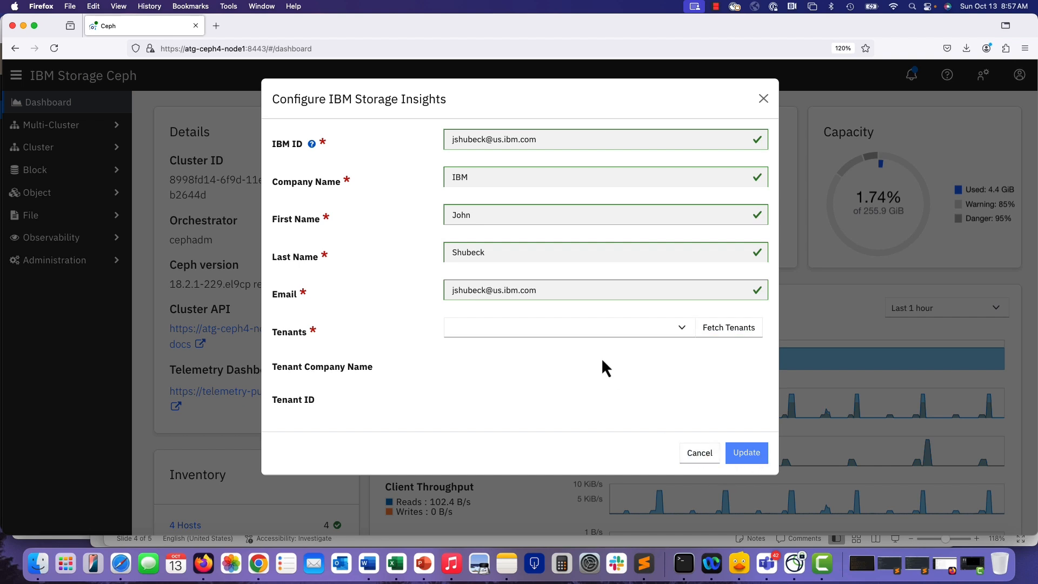
pyautogui.click(697, 455)
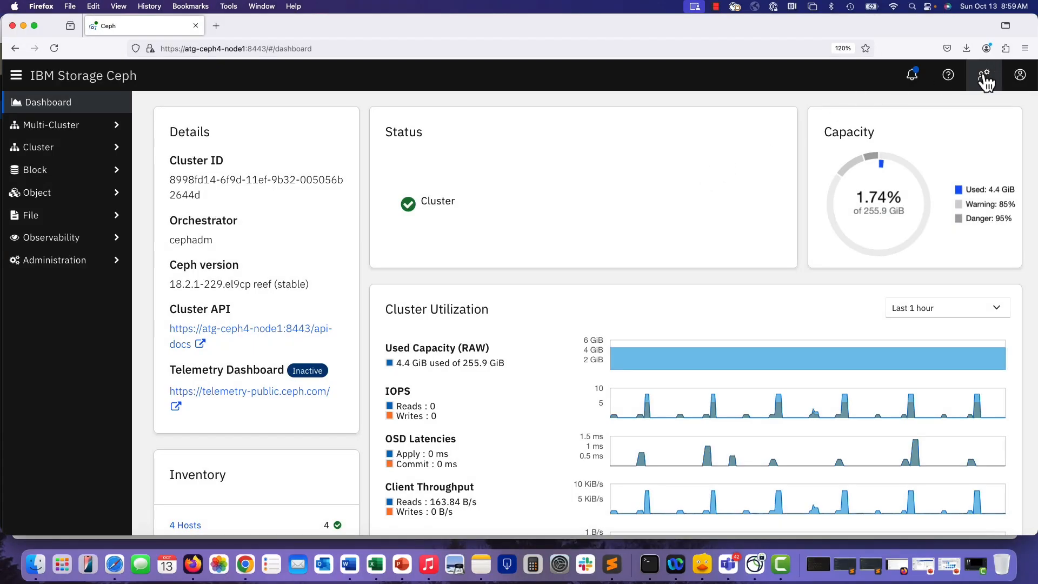
# Start creating a new dashboard user named scontrol in User management.
pyautogui.click(983, 75)
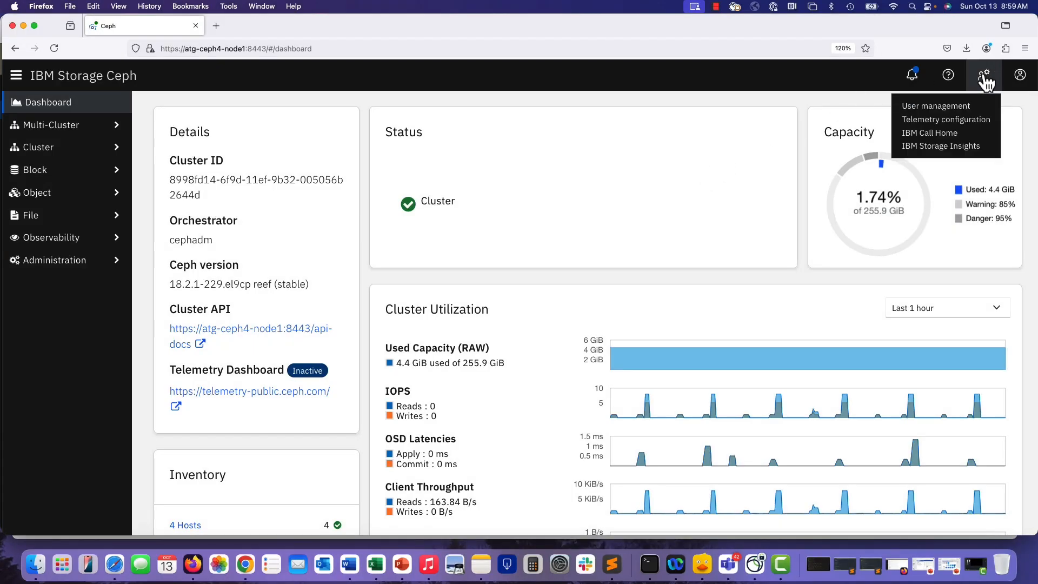
pyautogui.click(928, 107)
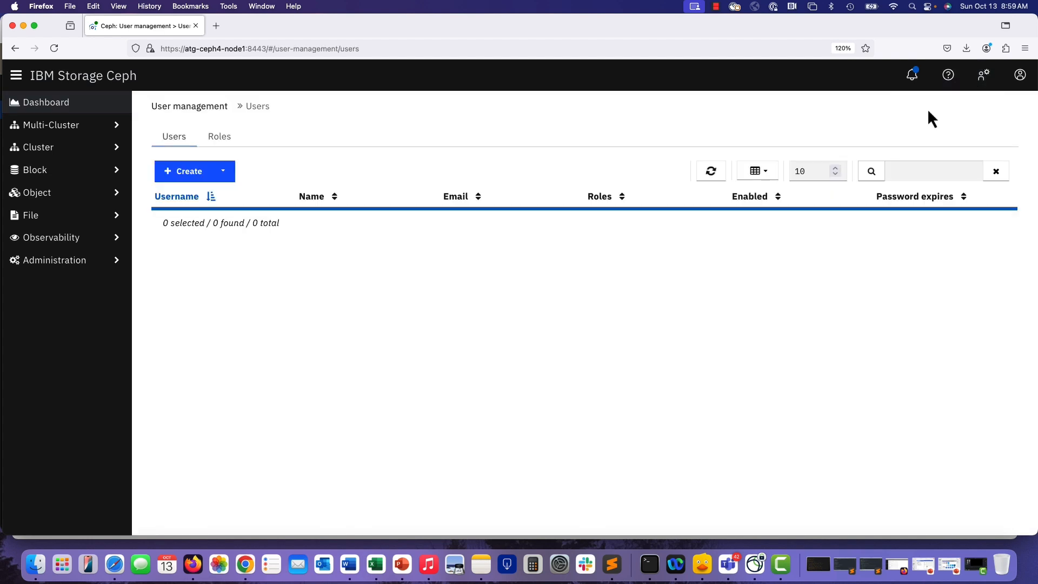
pyautogui.click(199, 177)
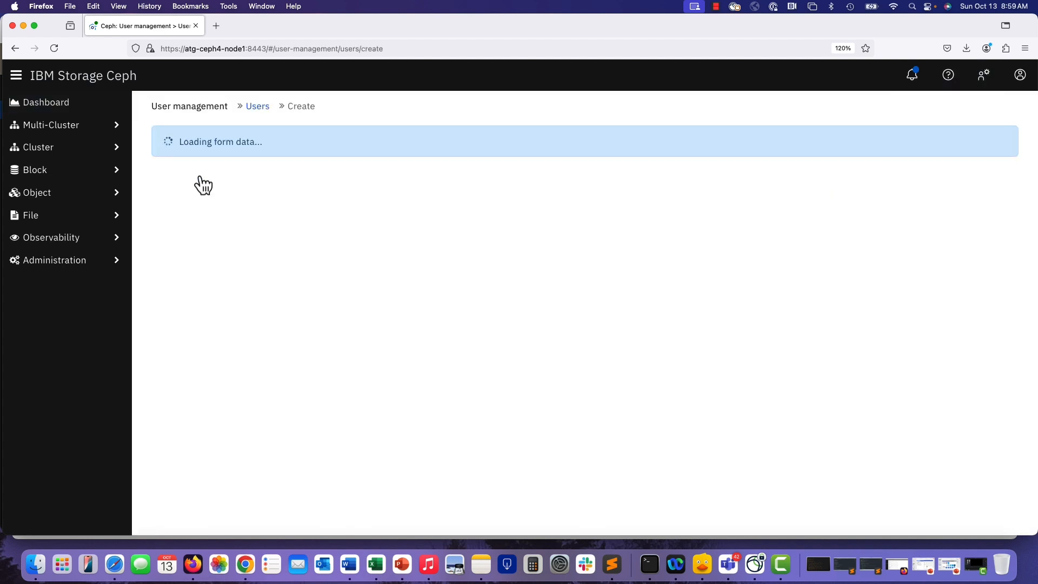
pyautogui.write('scontrol')
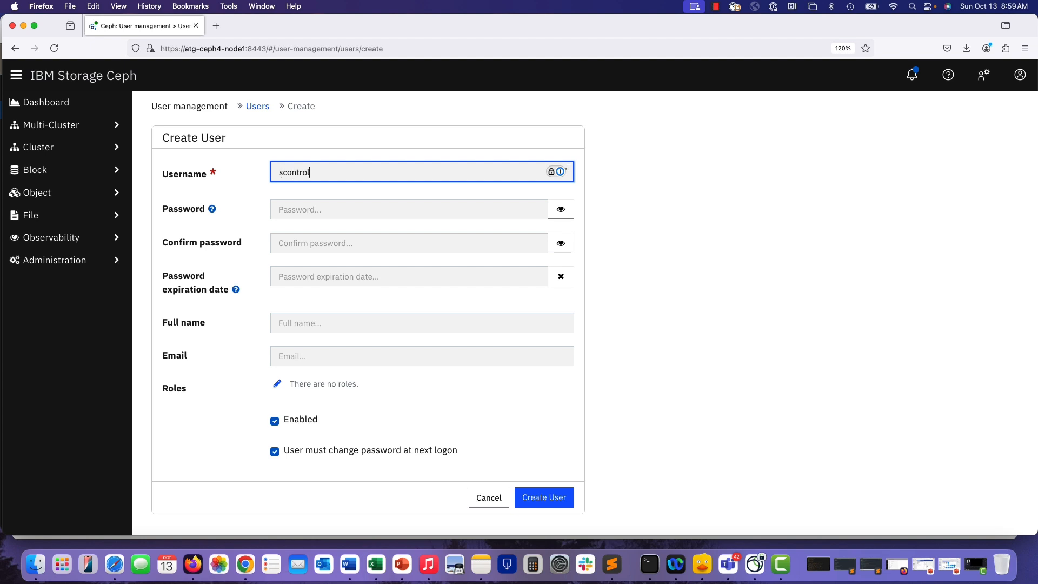
# Enter and confirm the new user's password.
pyautogui.click(317, 208)
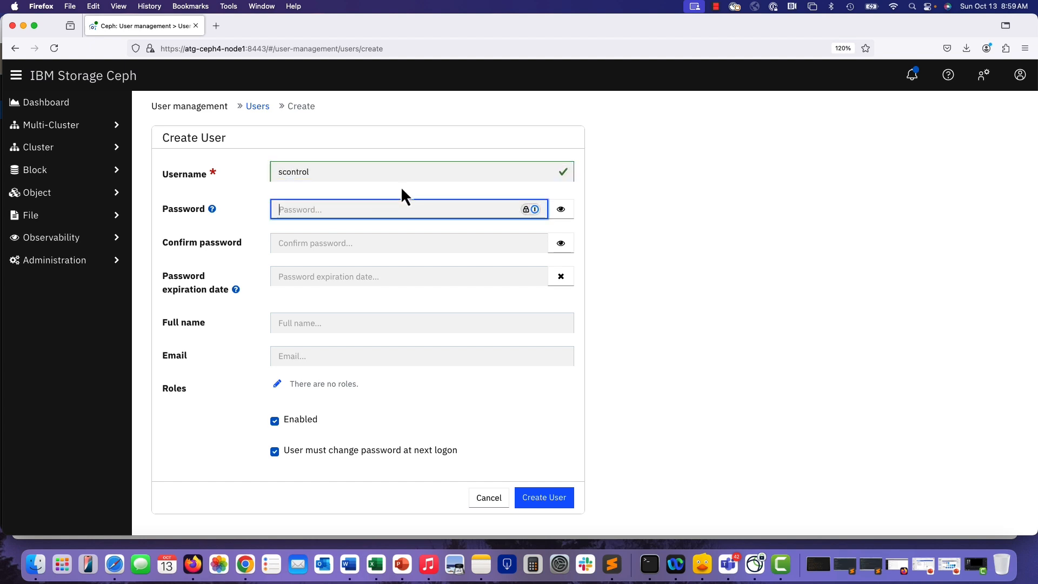
pyautogui.write('••')
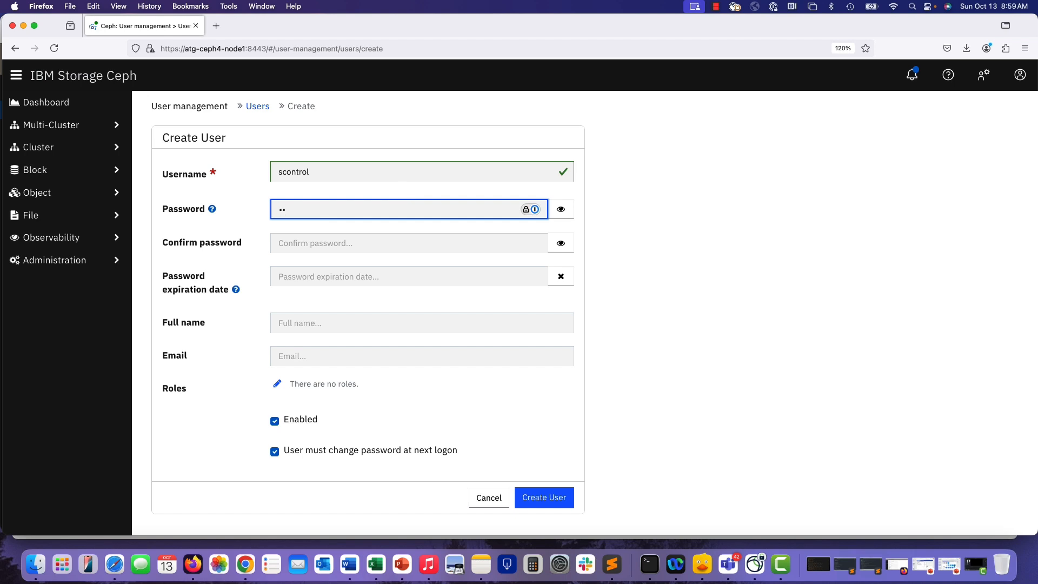
pyautogui.write('•')
pyautogui.press('Tab')
pyautogui.write('•')
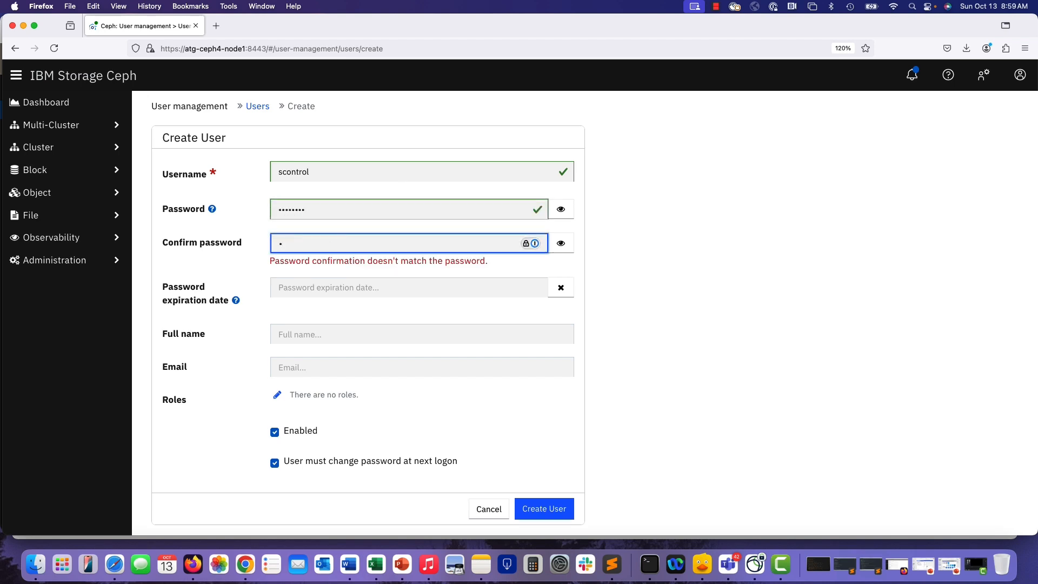
pyautogui.write('•••••••')
# Set the user's password expiration date to 2024-10-13.
pyautogui.click(399, 278)
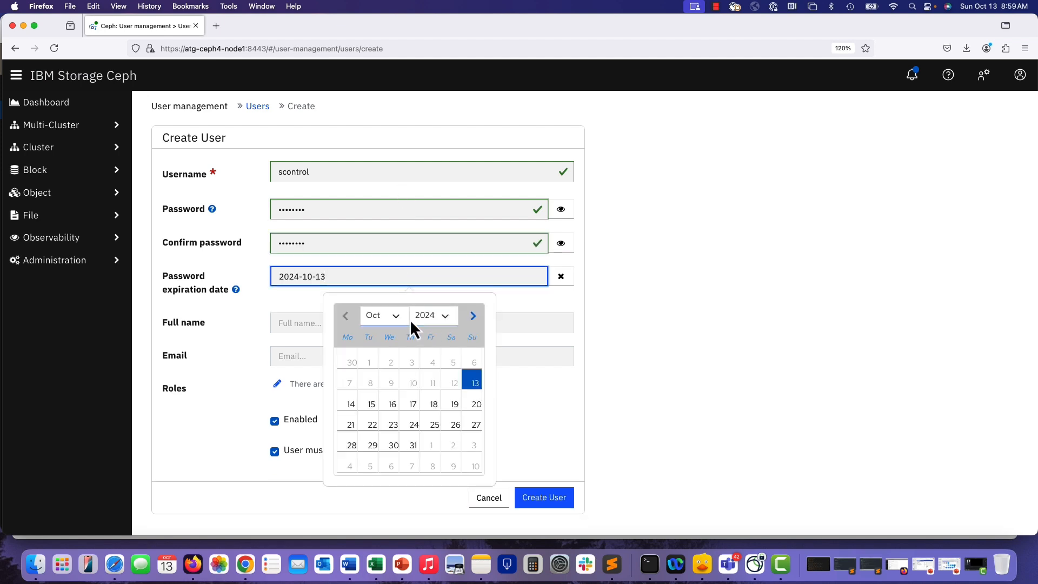
pyautogui.click(449, 323)
pyautogui.click(443, 326)
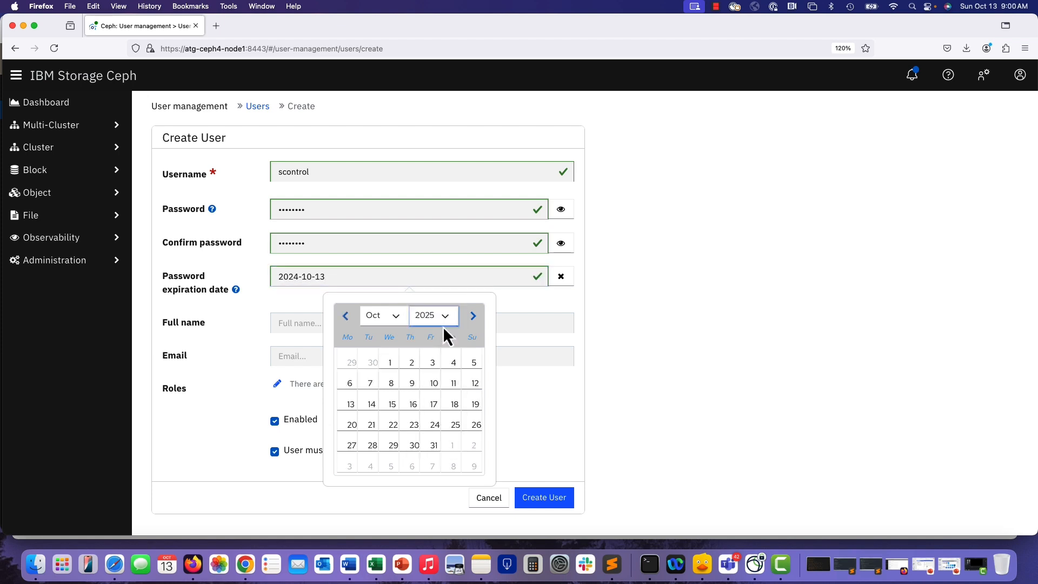
pyautogui.click(530, 319)
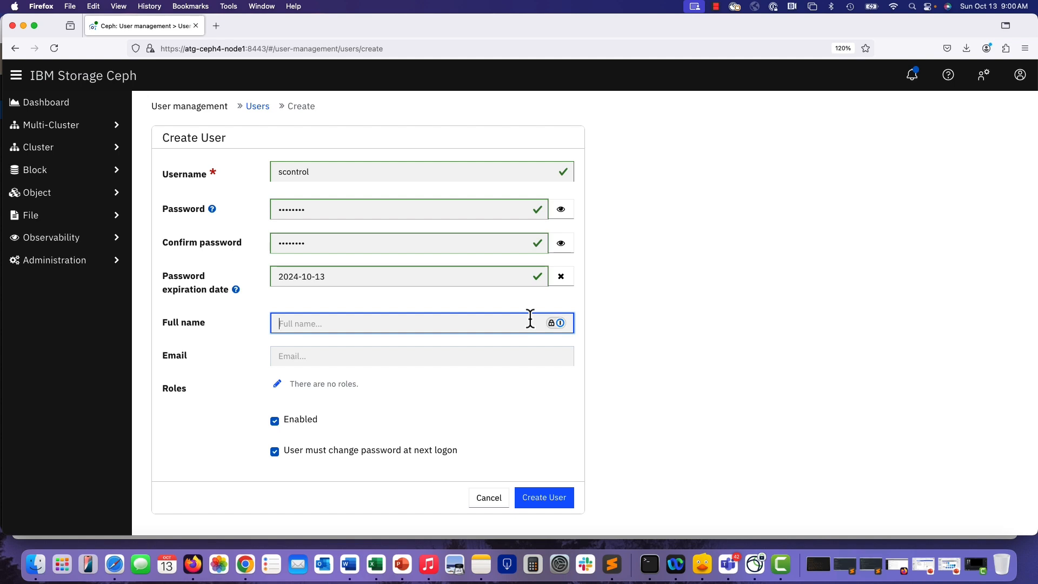
# Set the user's full name to IBM Storage Insights and the email to the contact's e-mail address.
pyautogui.write('IBM')
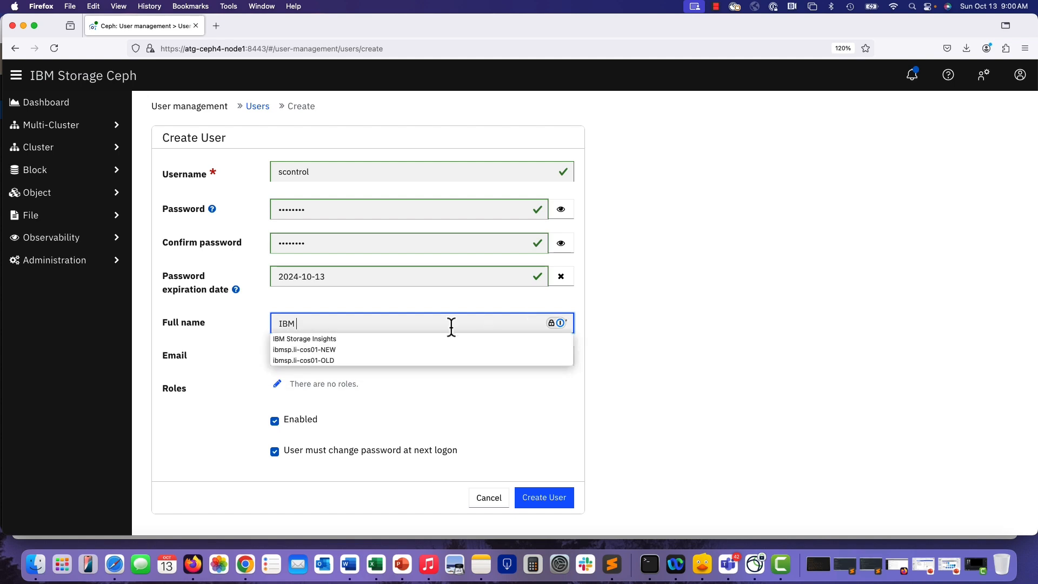
pyautogui.click(343, 339)
pyautogui.click(343, 355)
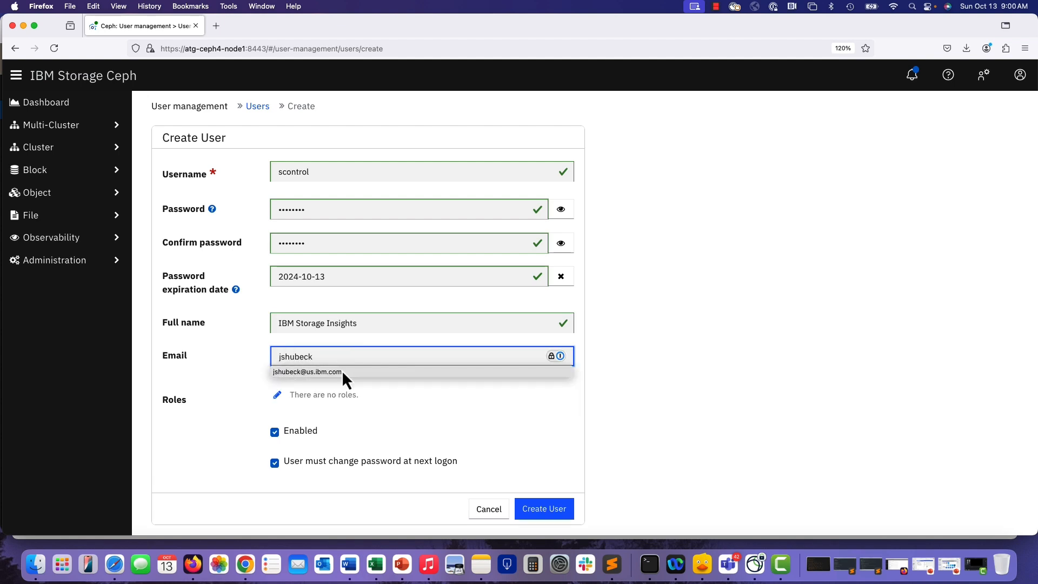
pyautogui.click(341, 371)
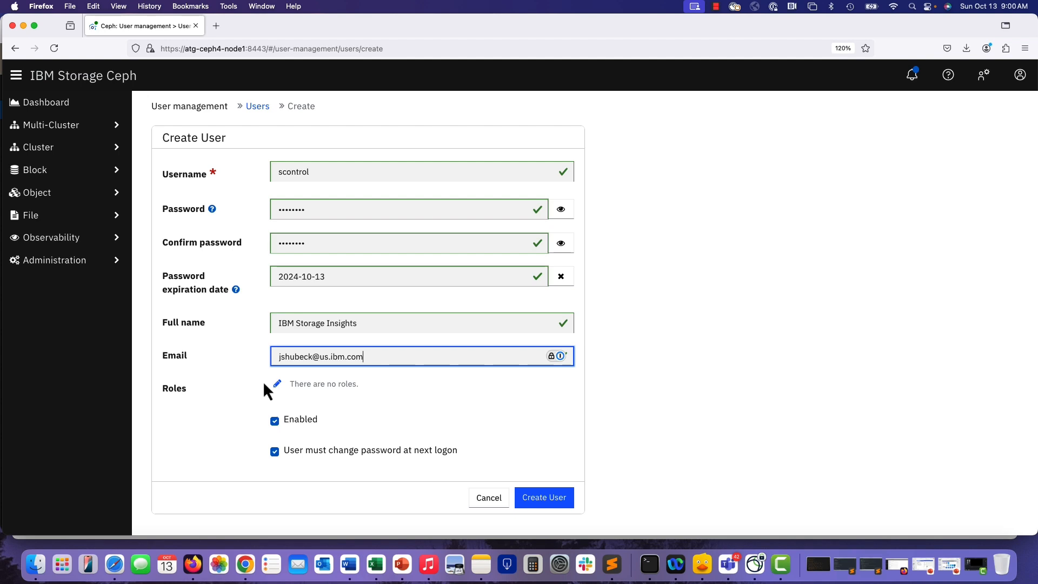
# Assign the read-only role to the new user.
pyautogui.click(278, 384)
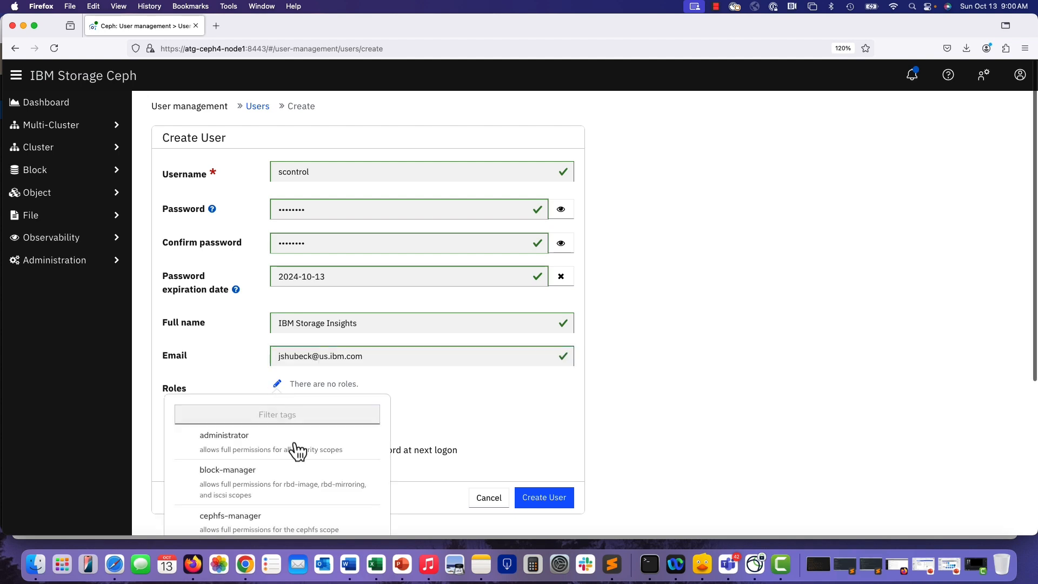
pyautogui.scroll(-1, 301, 456)
pyautogui.scroll(-5, 301, 456)
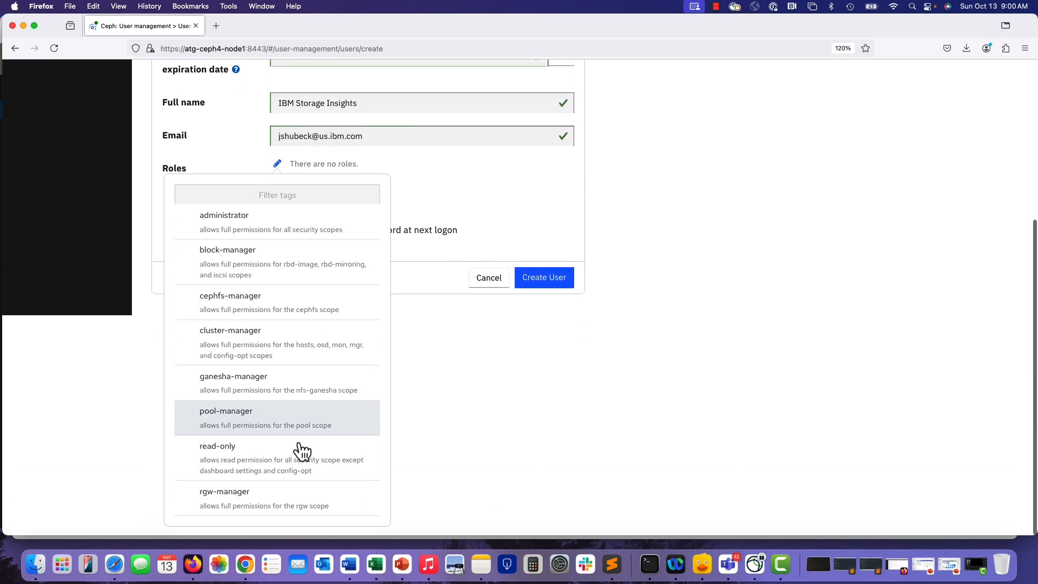
pyautogui.click(278, 477)
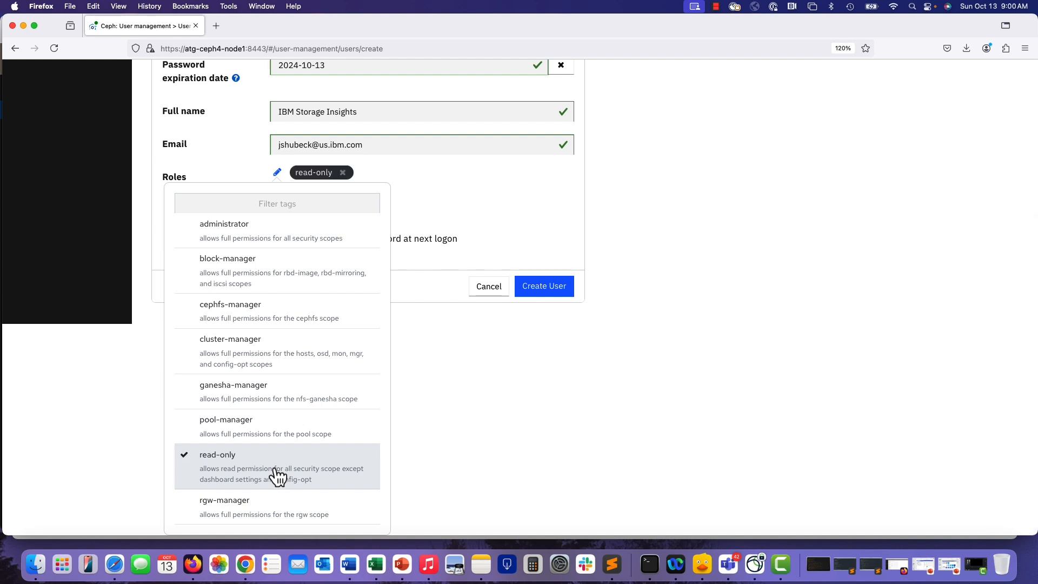
pyautogui.click(459, 189)
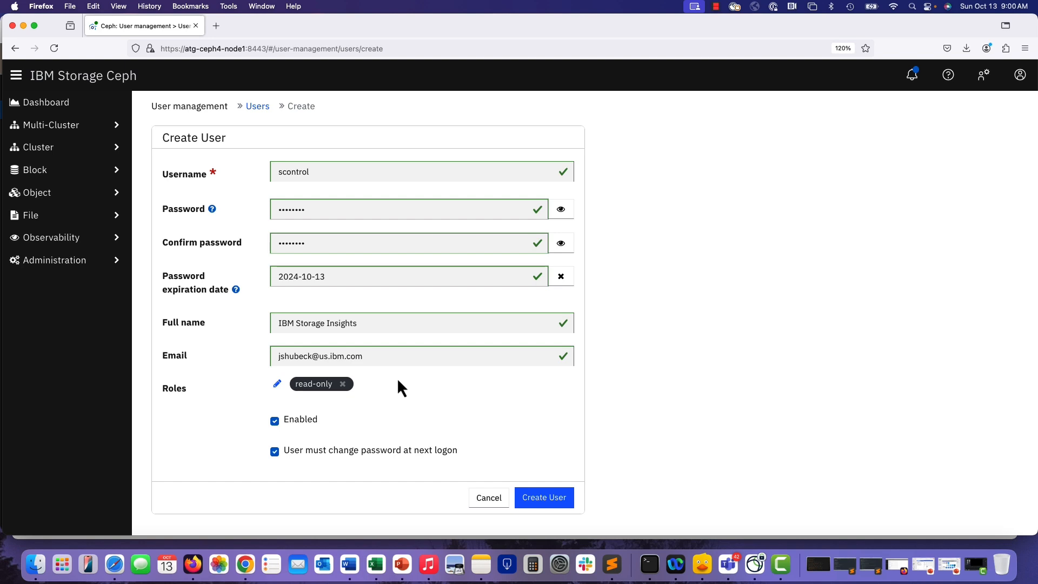
# Clear the option requiring a password change at next logon and create the user.
pyautogui.click(275, 451)
pyautogui.click(544, 499)
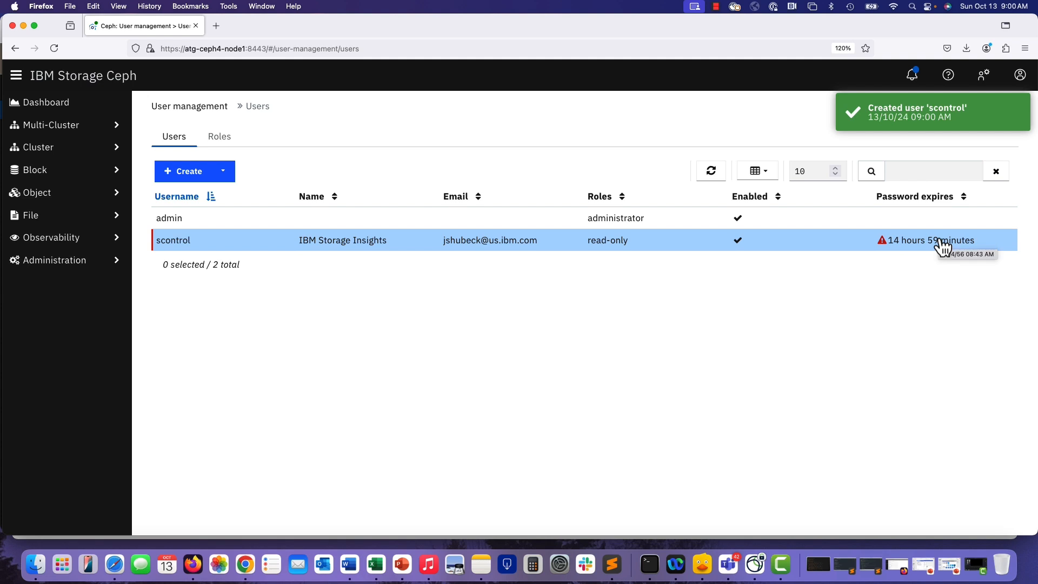
# Edit the scontrol user and change its password expiration date to 2025-10-12, then save.
pyautogui.click(223, 173)
pyautogui.click(223, 243)
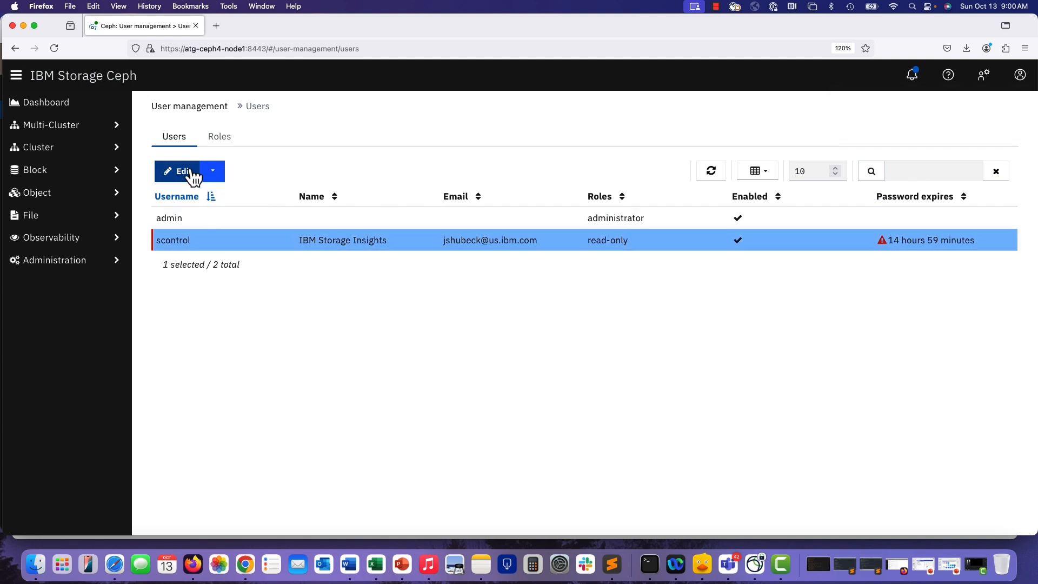
pyautogui.click(193, 173)
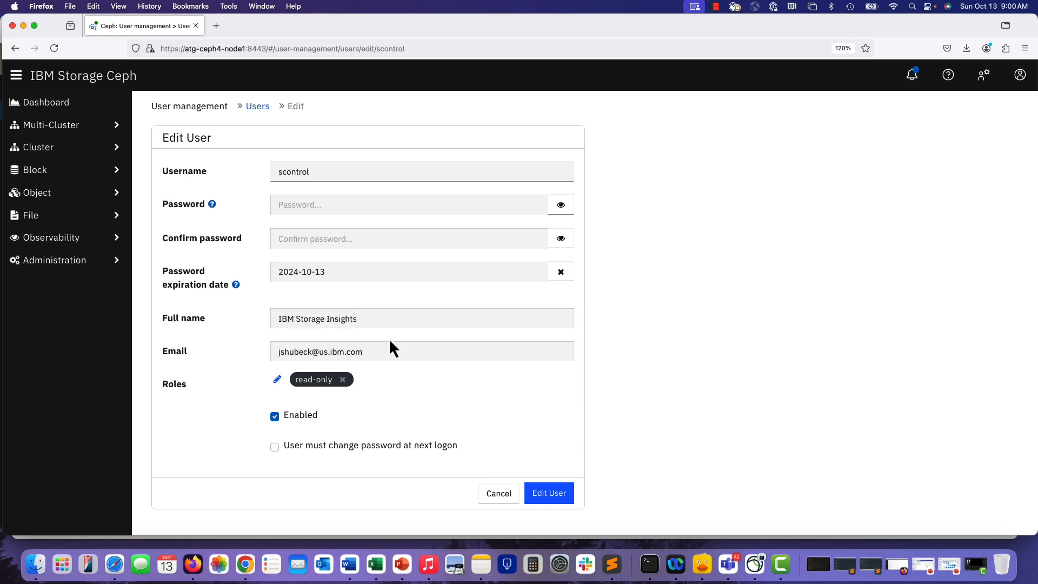
pyautogui.click(509, 272)
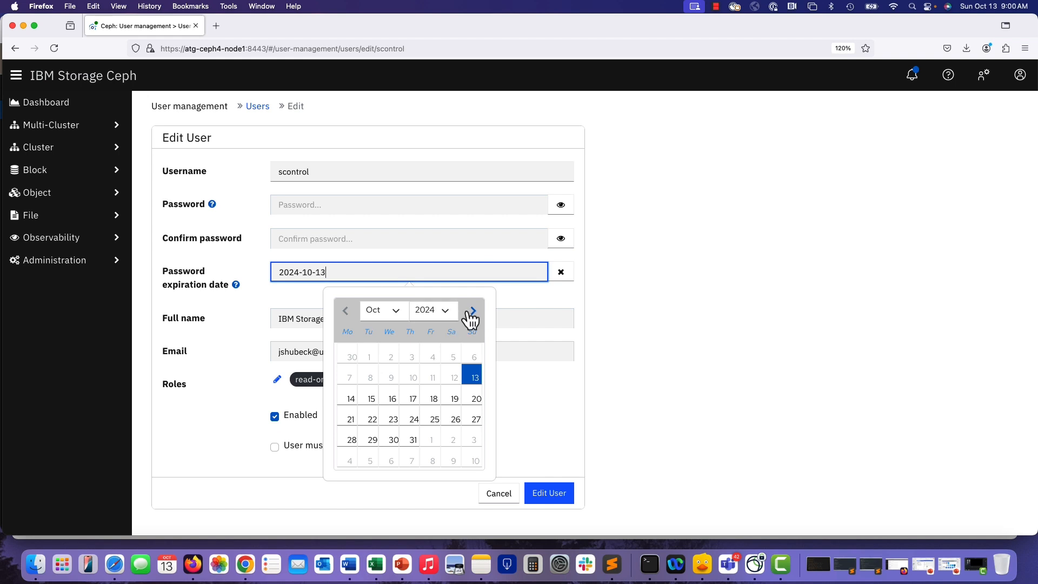
pyautogui.click(473, 312)
pyautogui.click(473, 311)
pyautogui.click(473, 311)
pyautogui.click(473, 311)
pyautogui.click(473, 311)
pyautogui.click(473, 311)
pyautogui.click(473, 311)
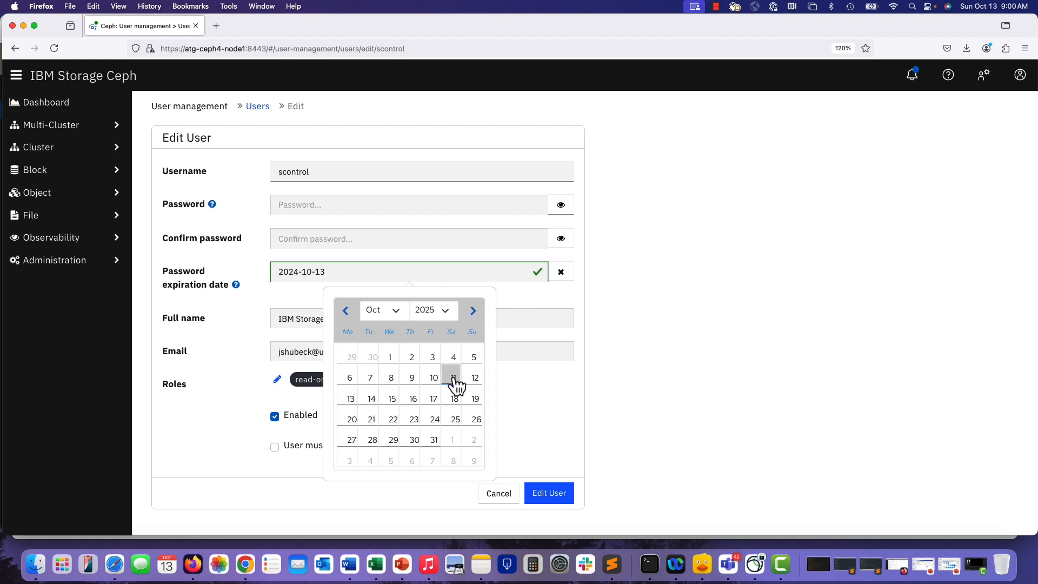
pyautogui.click(475, 382)
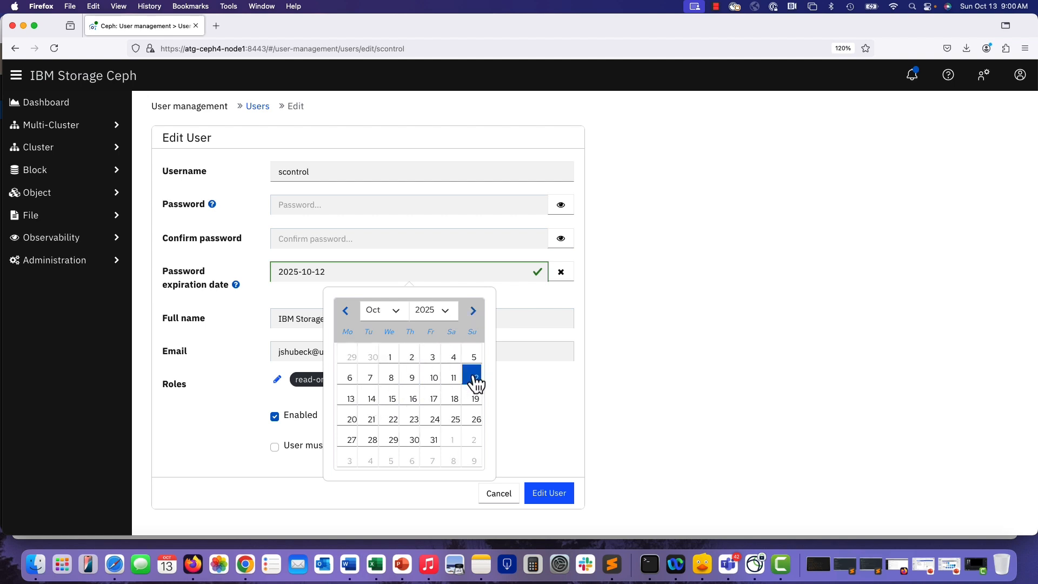
pyautogui.click(546, 498)
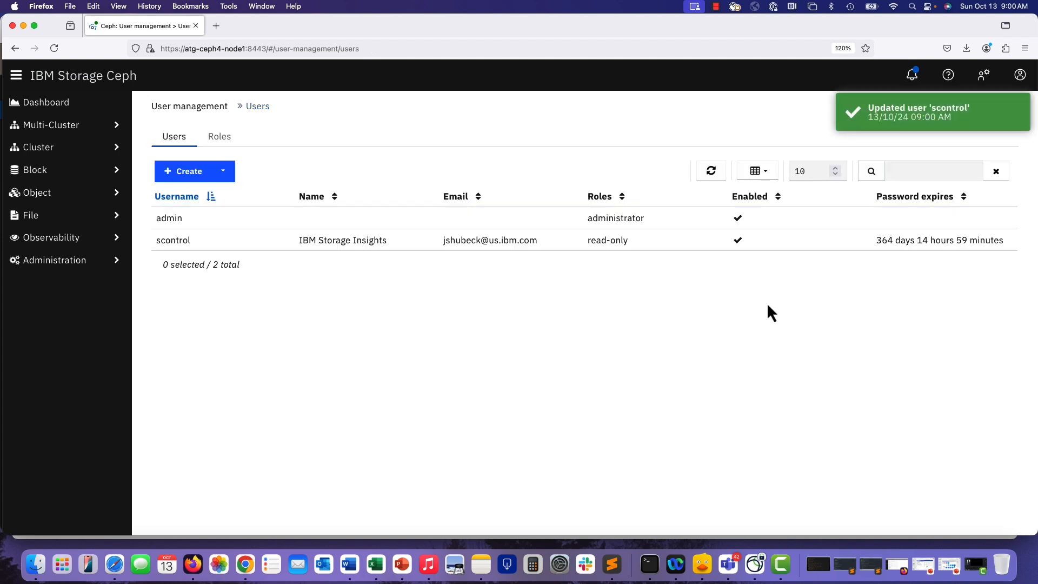
# Open the dashboard manager module's settings for editing from Administration's Manager Modules.
pyautogui.moveTo(922, 249)
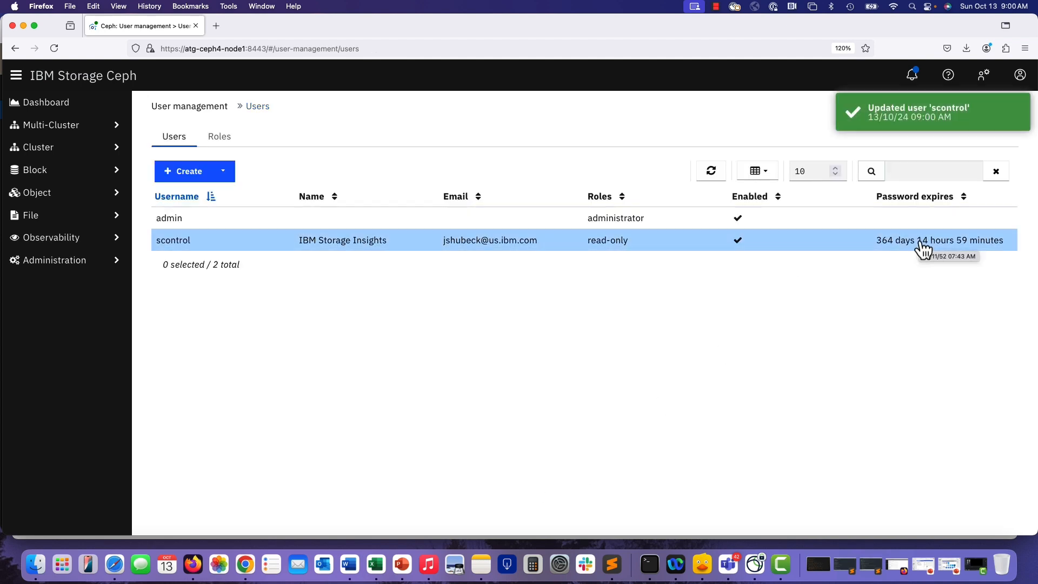
pyautogui.click(39, 108)
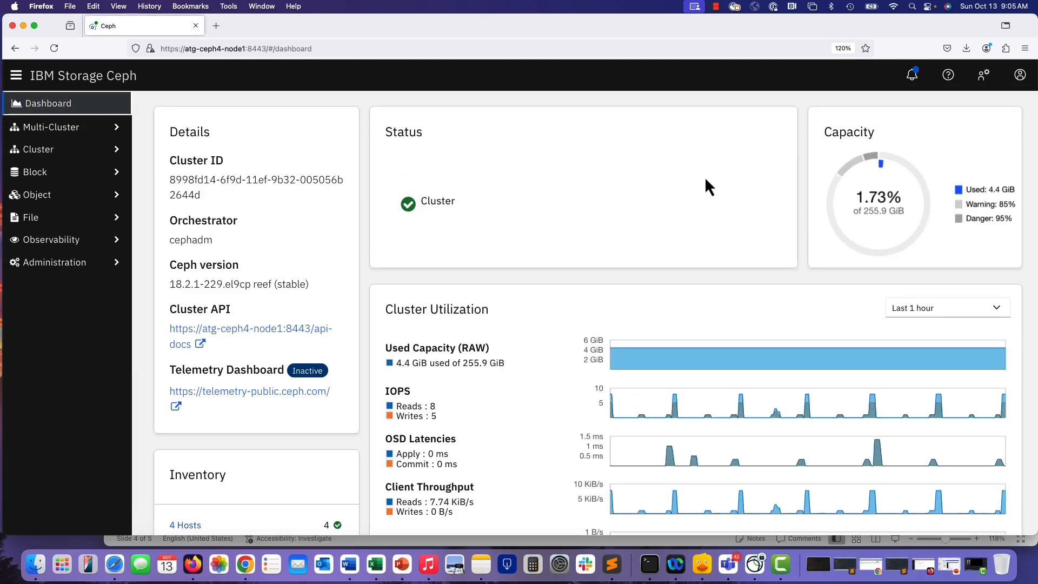
pyautogui.click(70, 262)
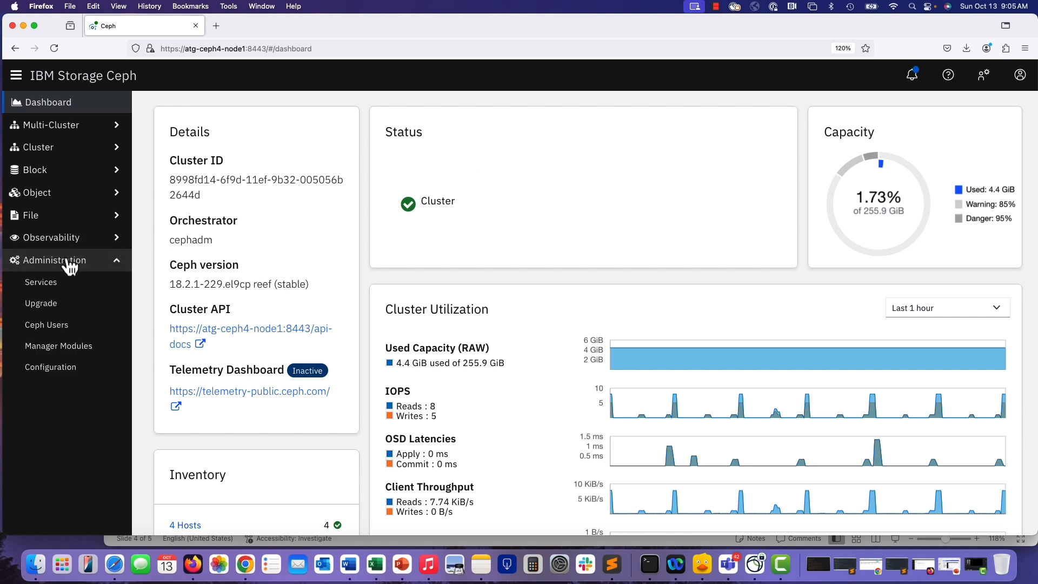
pyautogui.click(52, 352)
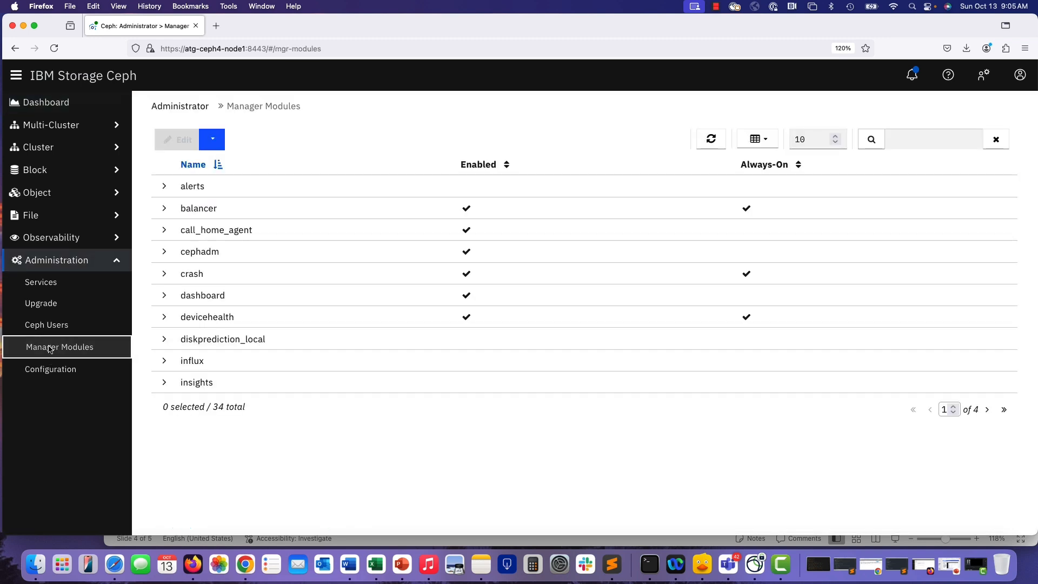
pyautogui.click(226, 306)
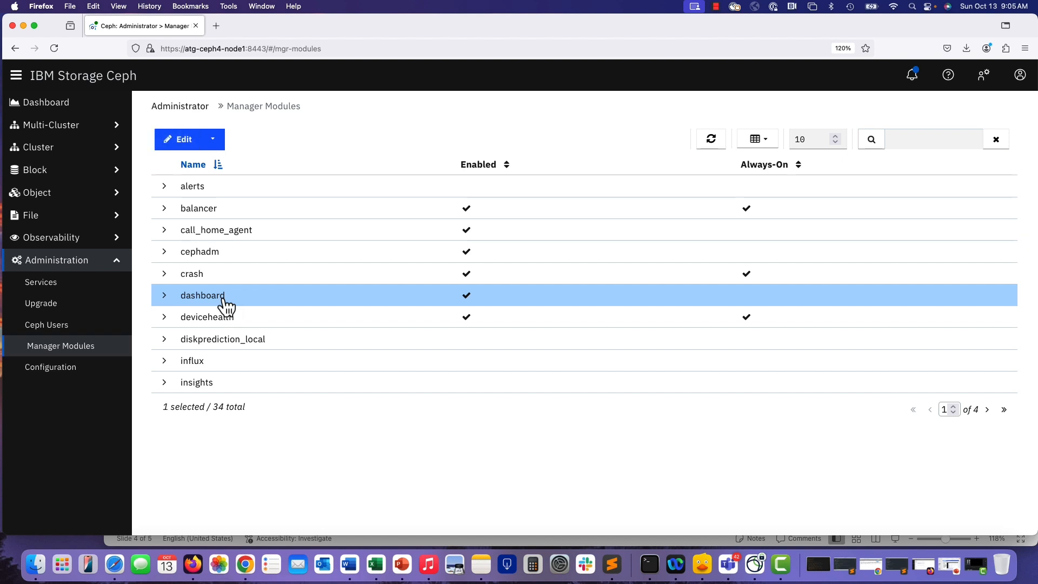
pyautogui.click(185, 140)
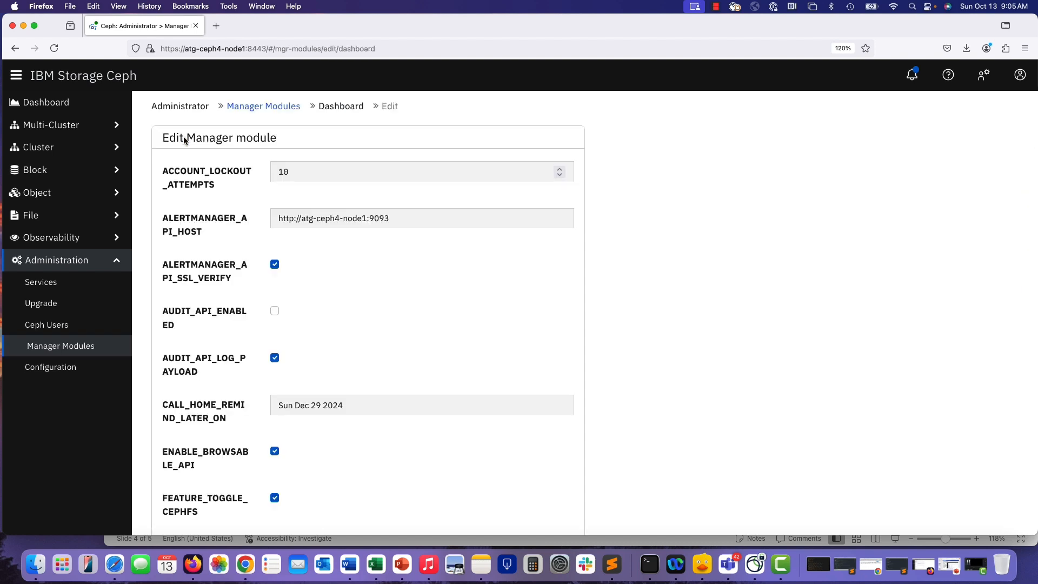
pyautogui.scroll(-5, 342, 252)
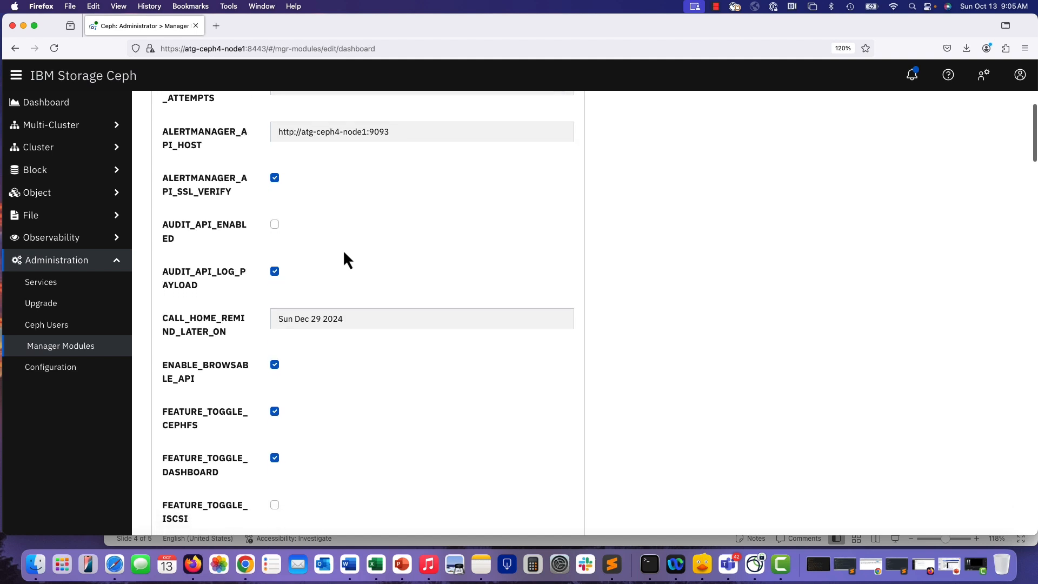
pyautogui.scroll(-6, 344, 254)
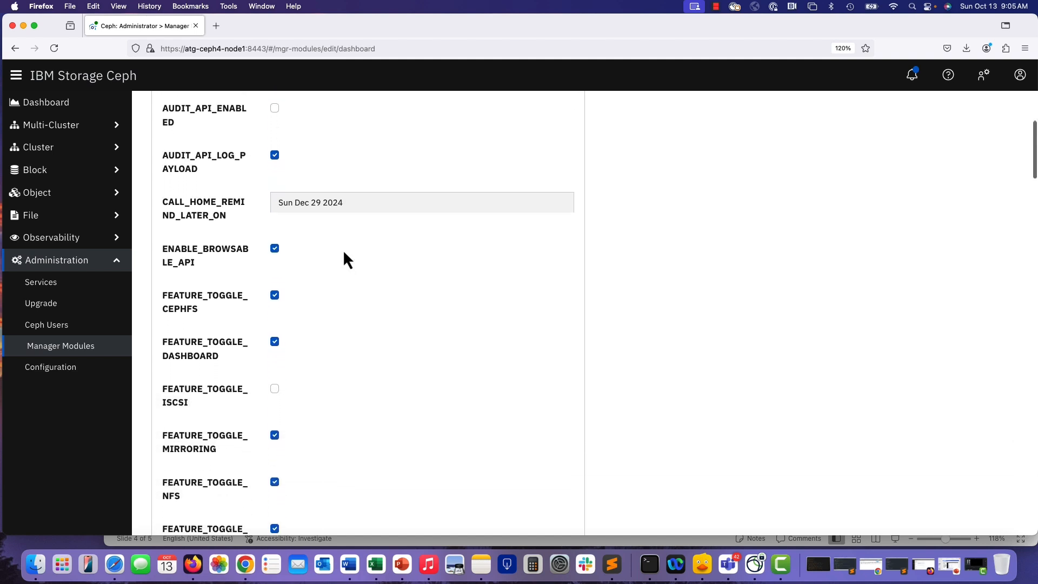
pyautogui.scroll(-11, 344, 254)
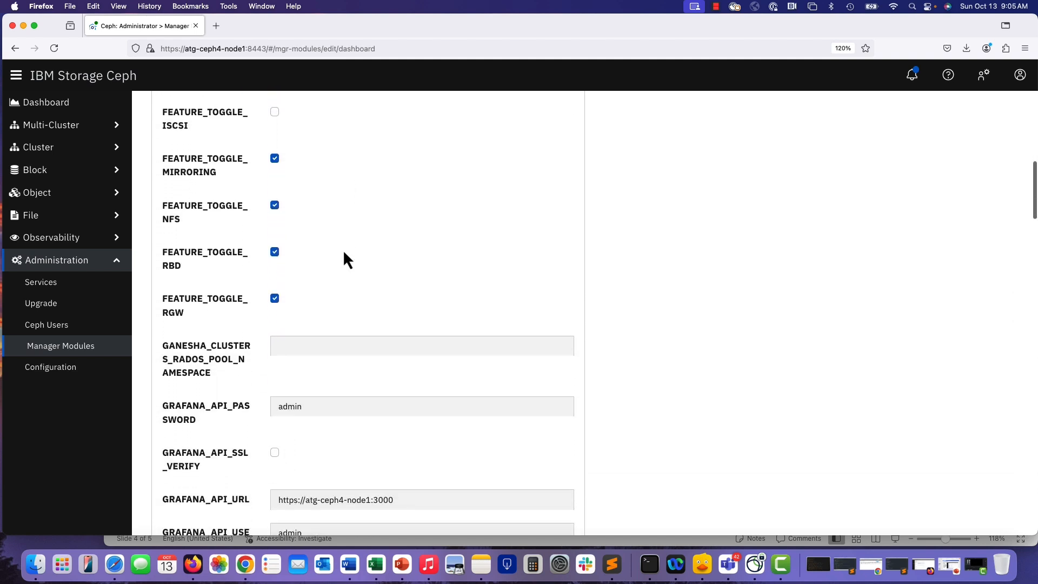
pyautogui.scroll(-3, 344, 253)
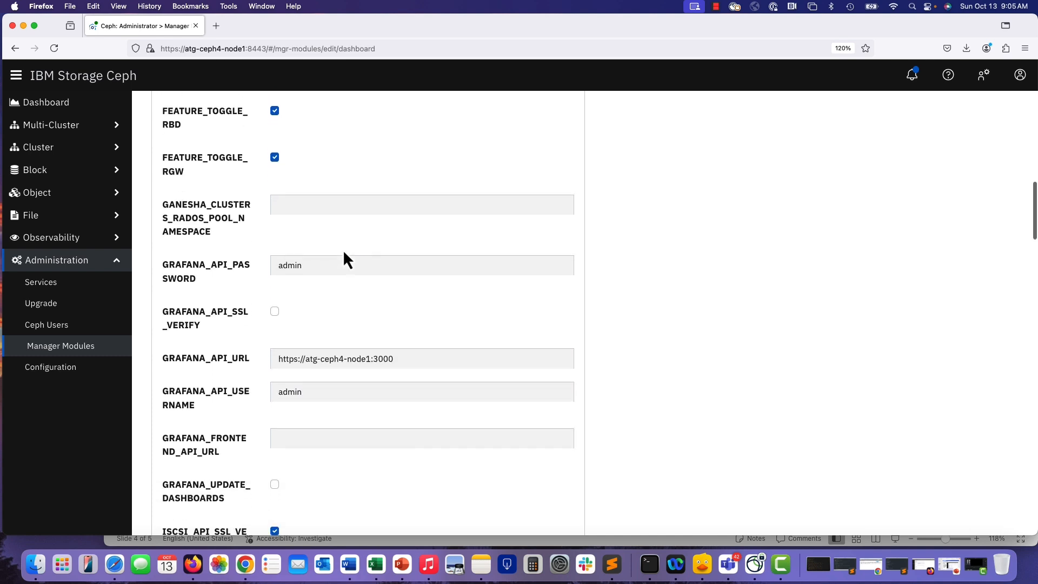
pyautogui.scroll(-3, 342, 248)
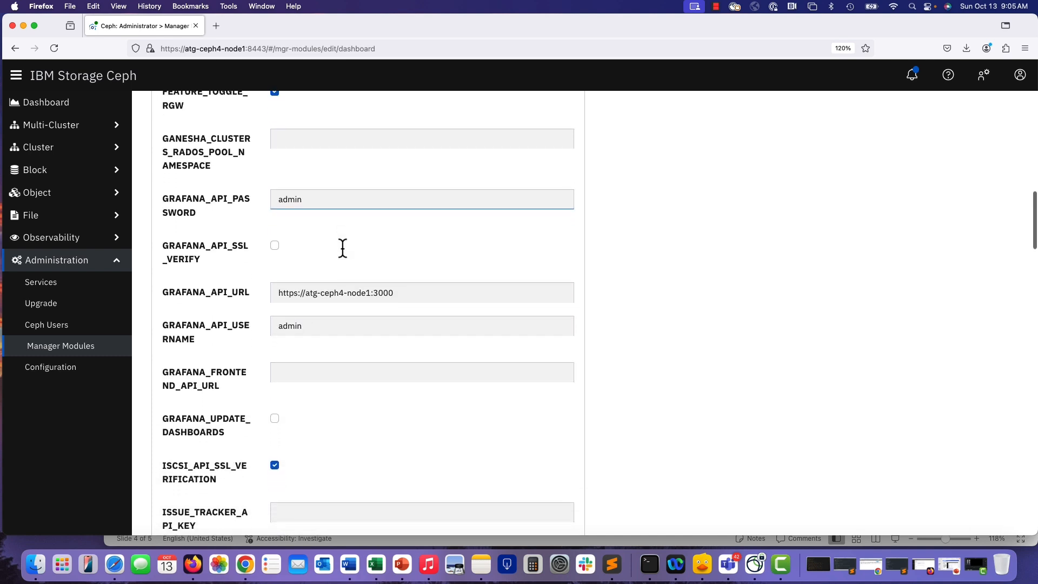
pyautogui.scroll(-5, 342, 249)
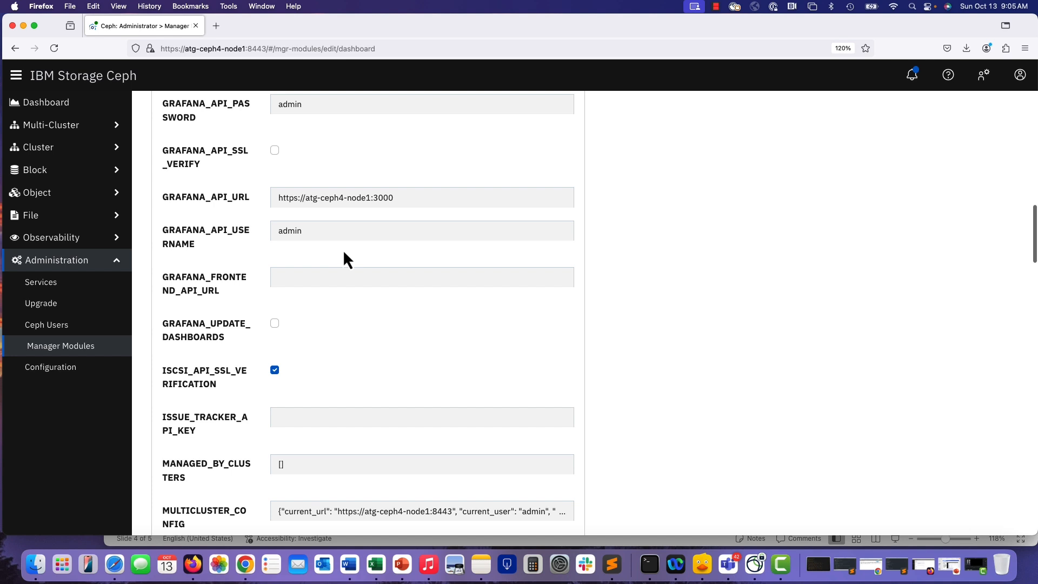
pyautogui.scroll(-4, 343, 249)
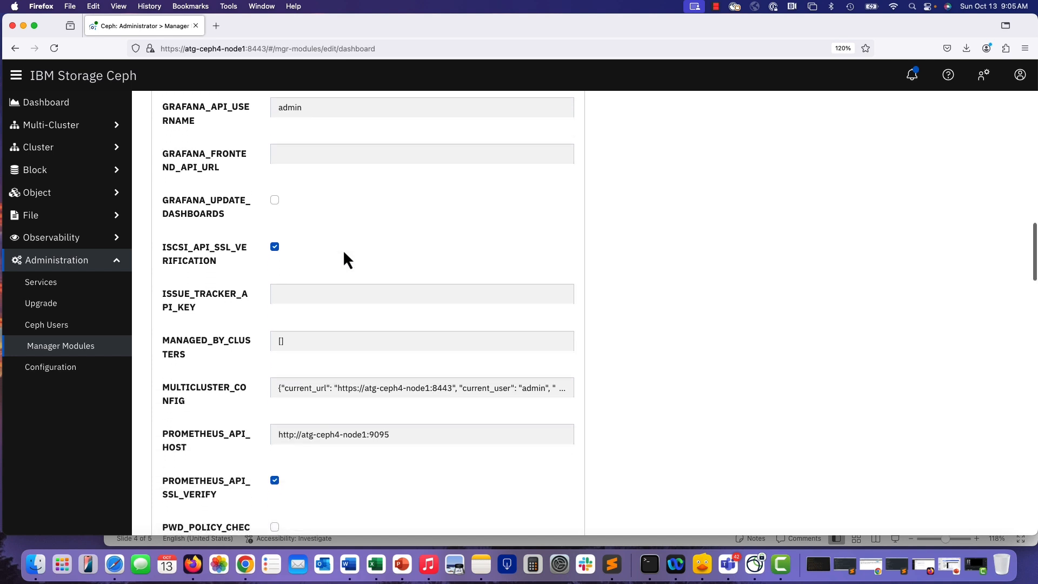
pyautogui.scroll(-4, 343, 249)
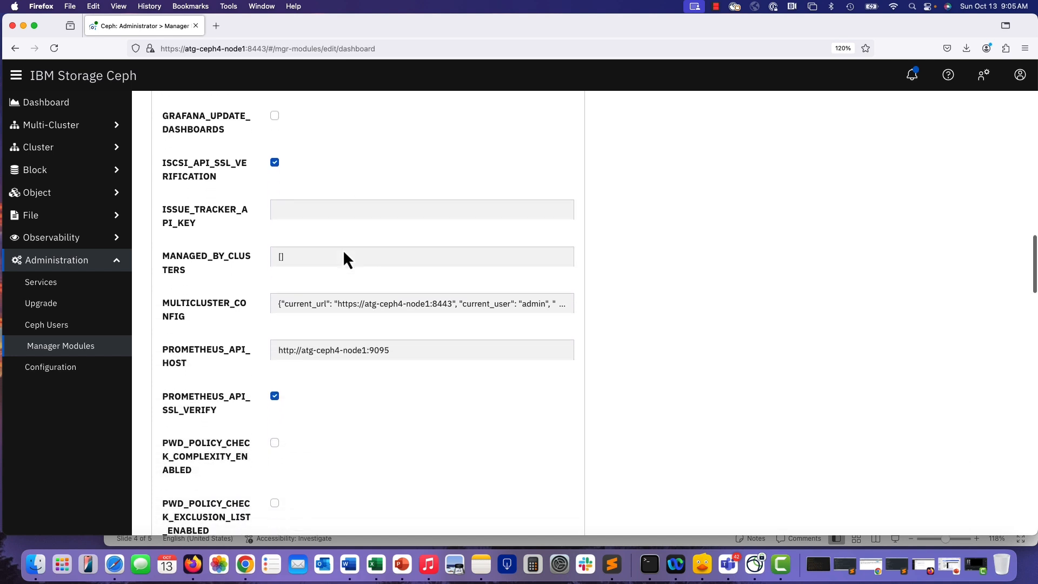
pyautogui.scroll(-15, 343, 249)
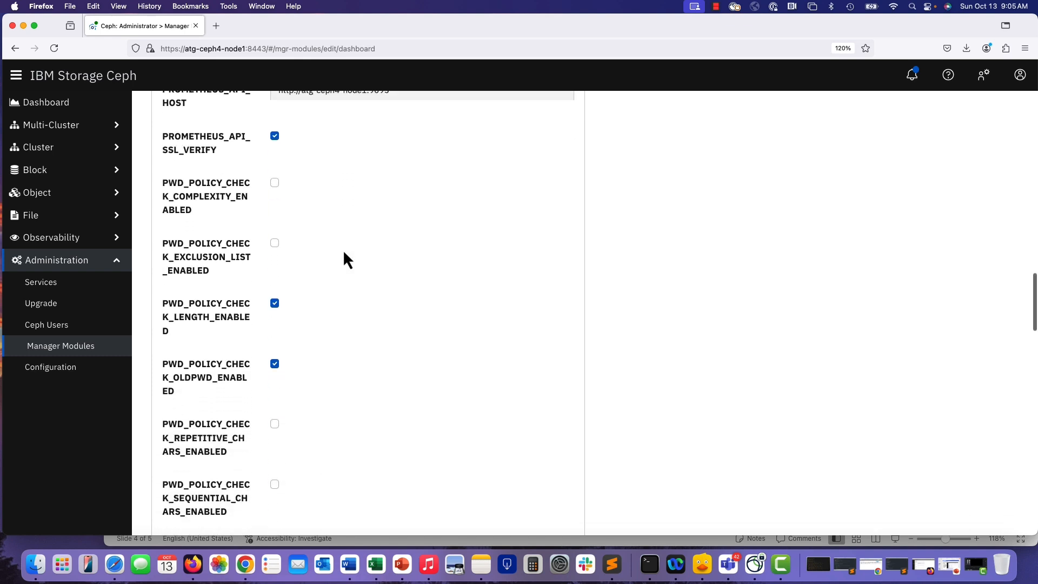
pyautogui.scroll(-13, 342, 254)
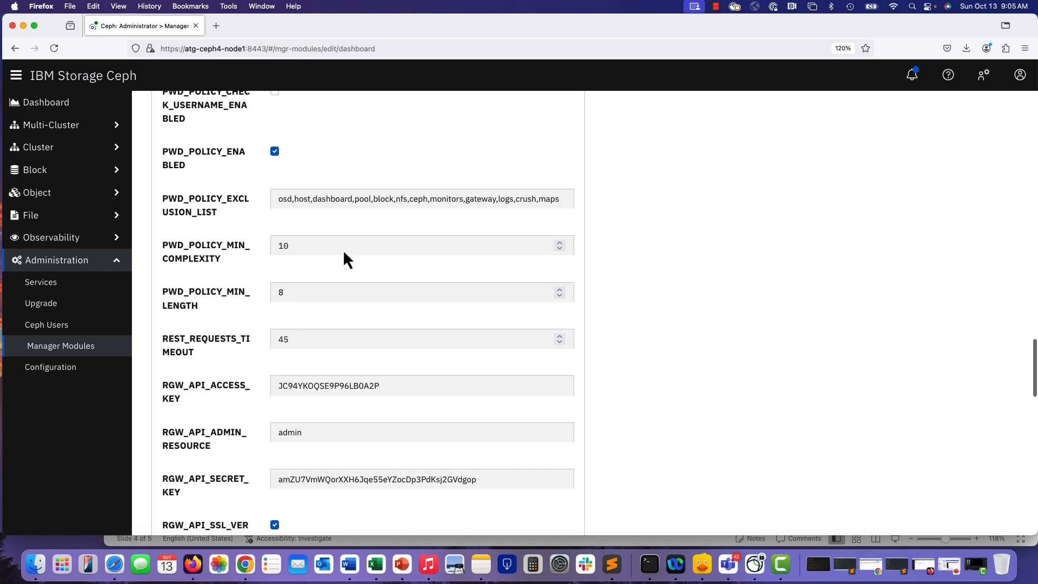
pyautogui.scroll(-20, 343, 248)
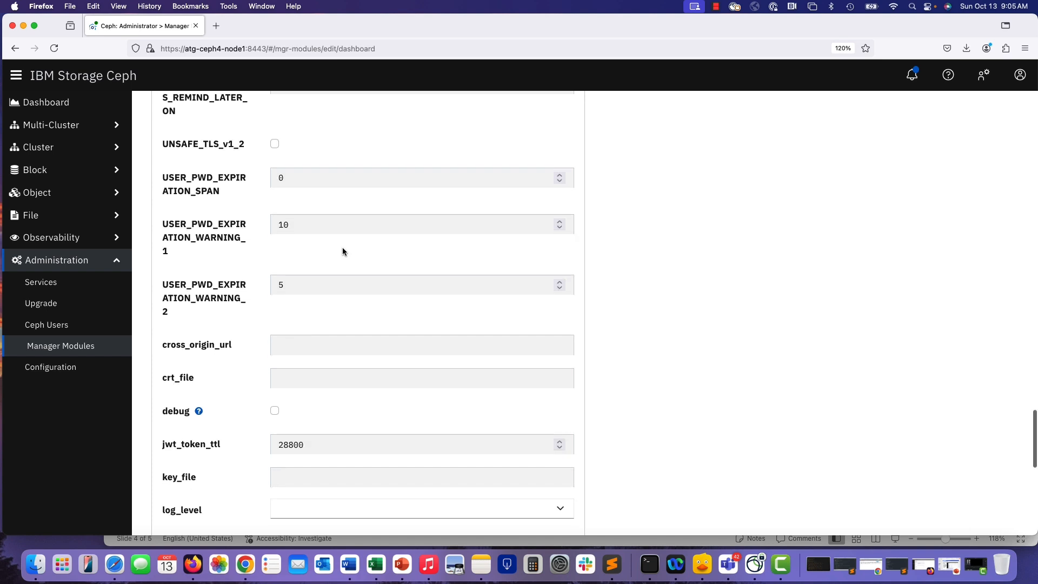
pyautogui.scroll(-11, 342, 250)
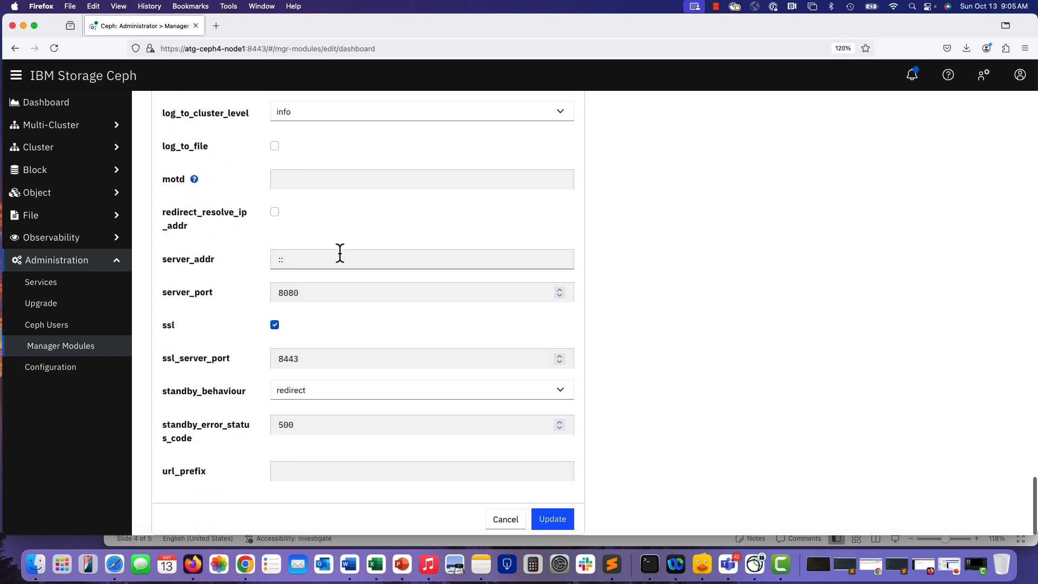
pyautogui.scroll(10, 335, 255)
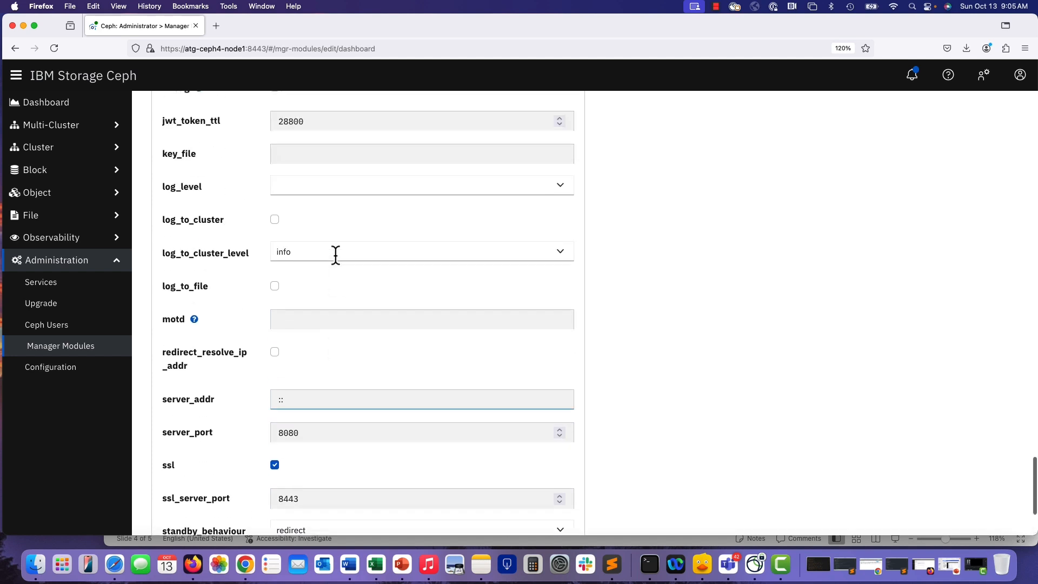
pyautogui.scroll(4, 335, 255)
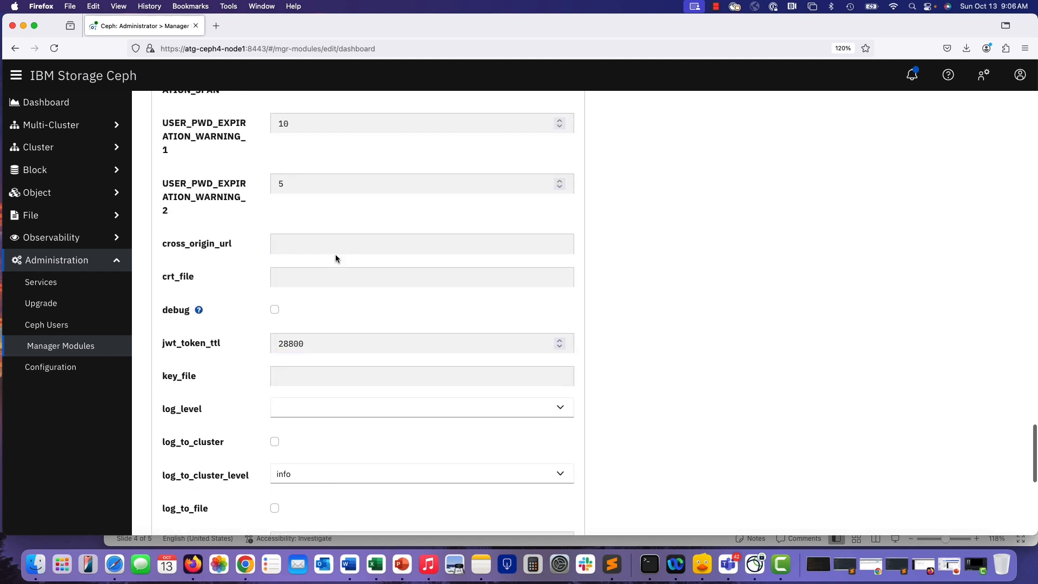
pyautogui.click(332, 251)
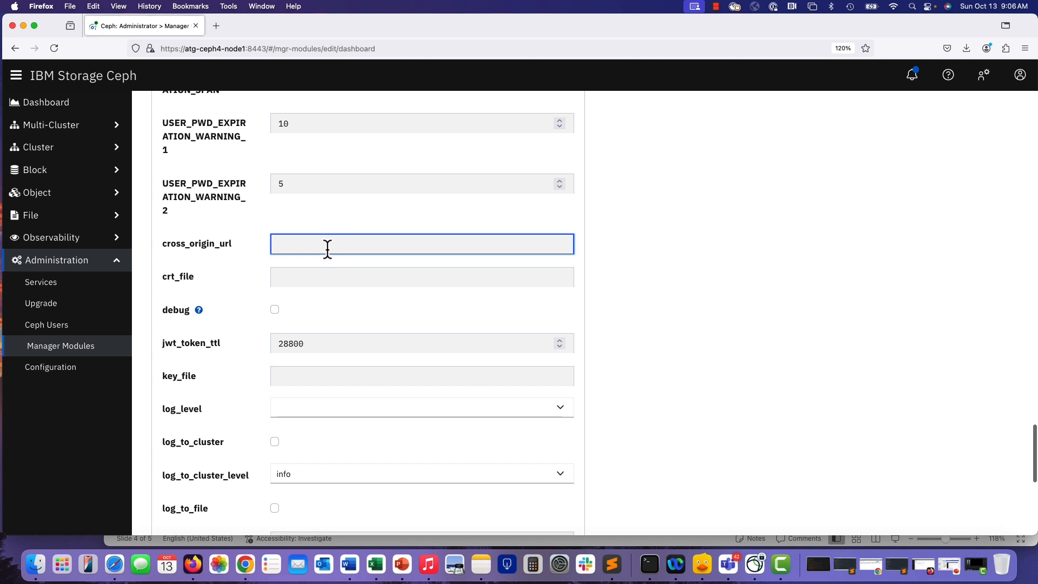
pyautogui.rightClick(323, 244)
pyautogui.click(350, 301)
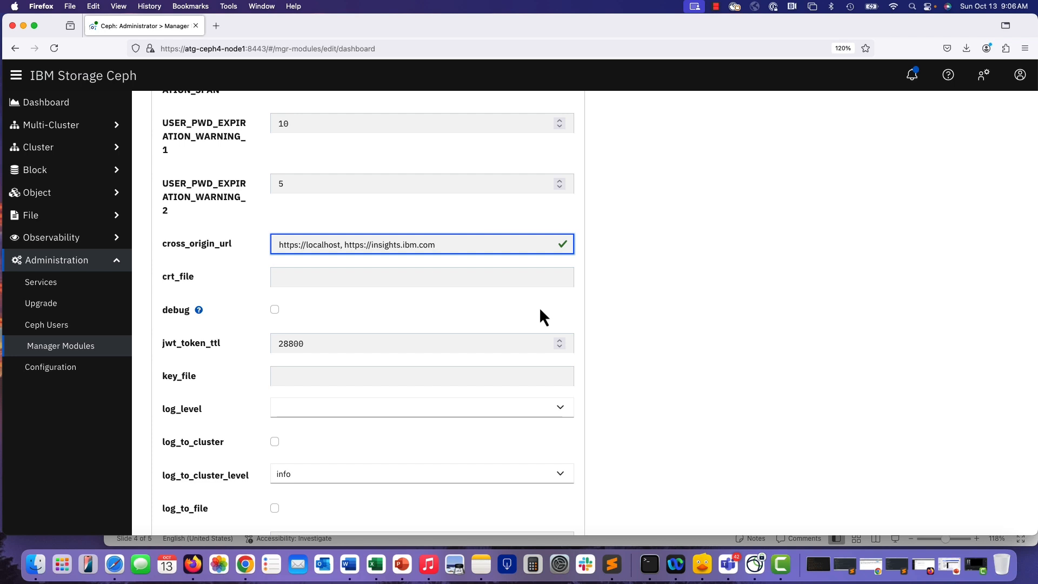
pyautogui.scroll(-10, 490, 332)
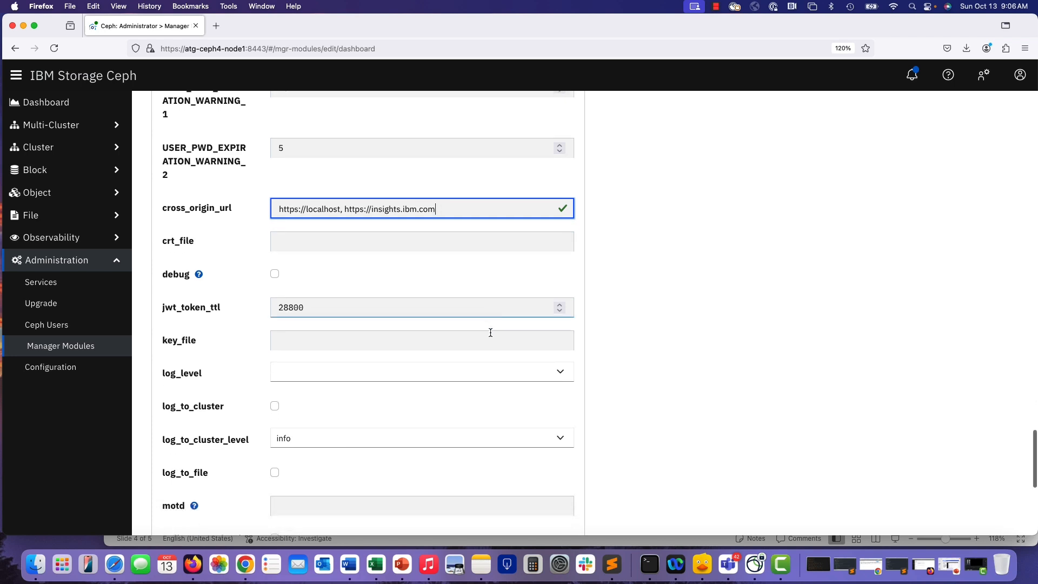
pyautogui.click(553, 516)
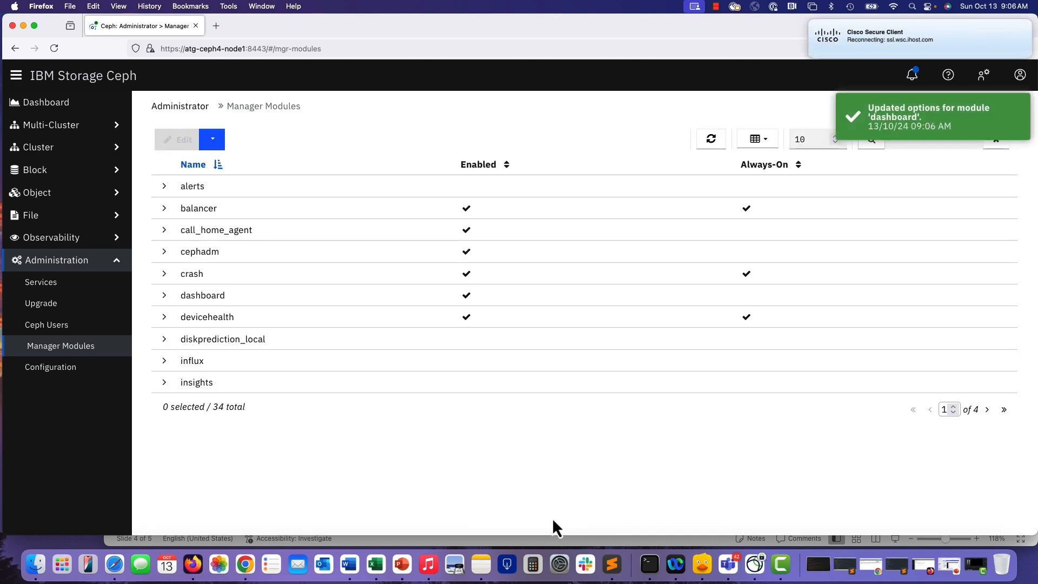
# Switch to IBM Storage Insights in Chrome and open the details of the new Call Home with cloud services device.
pyautogui.click(49, 103)
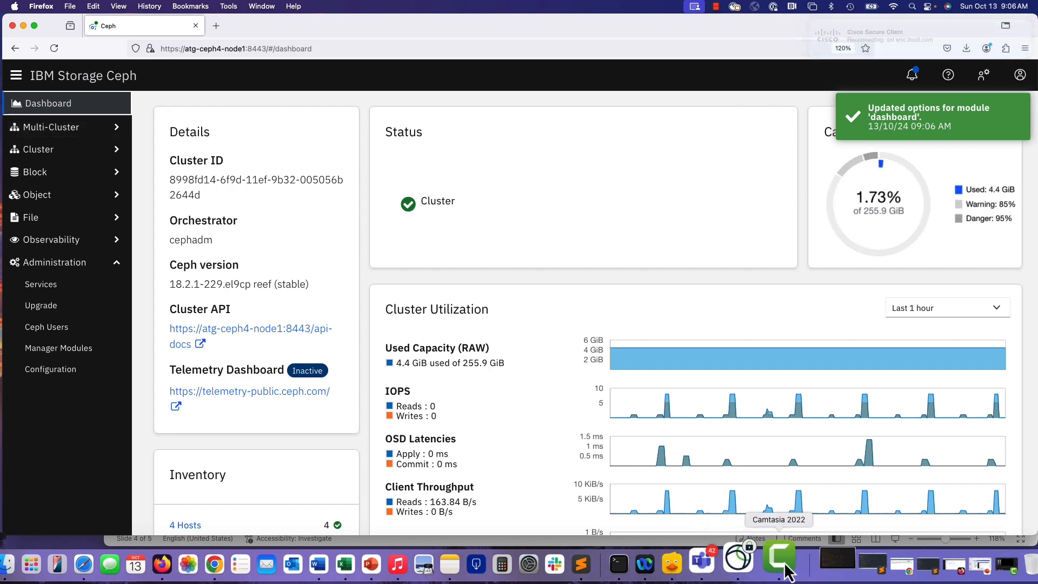
pyautogui.click(24, 26)
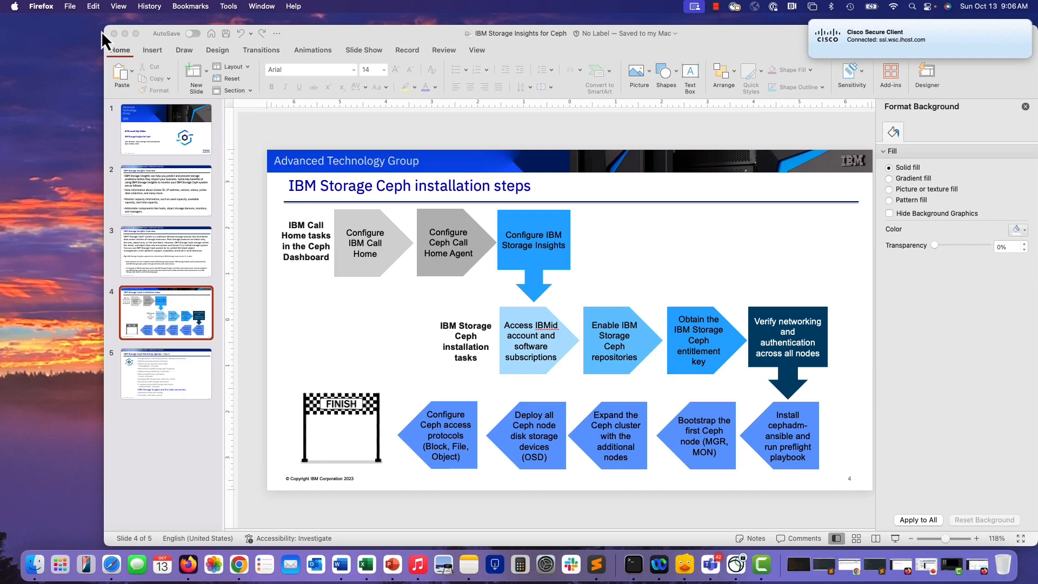
pyautogui.click(857, 569)
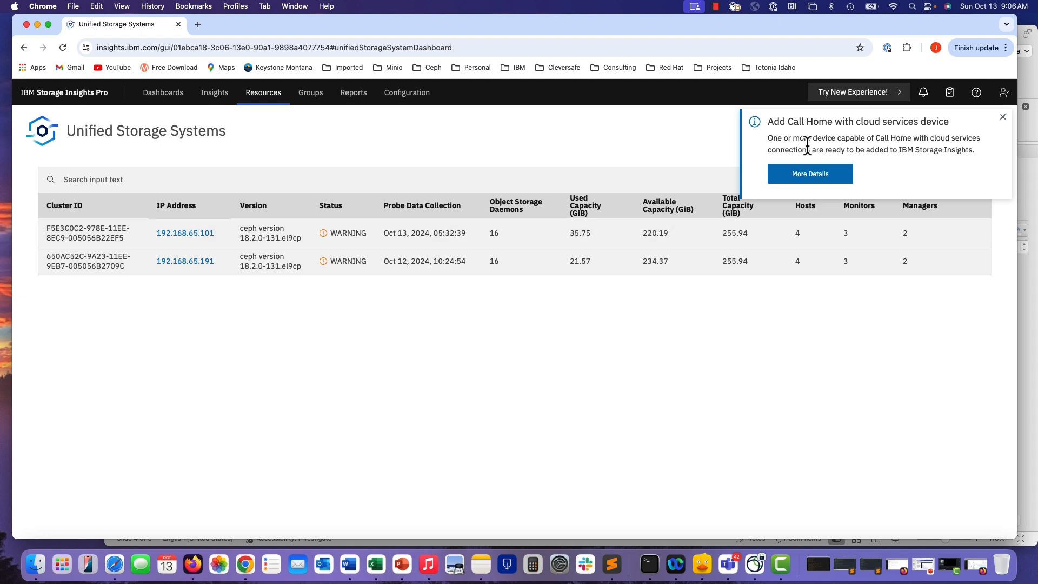
pyautogui.click(810, 174)
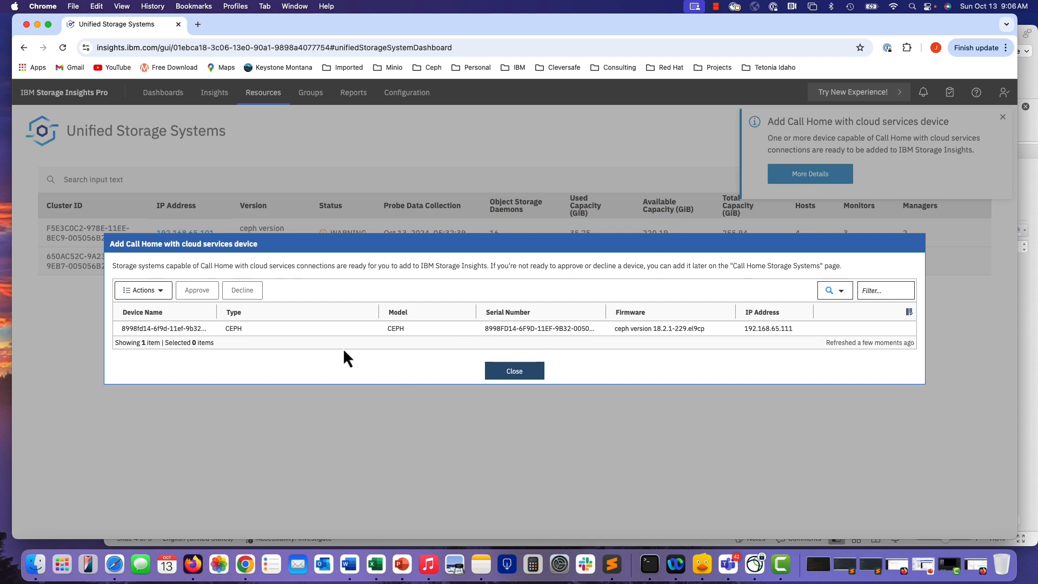
# Approve the pending Call Home with cloud services device, close the dialog and dismiss the notification.
pyautogui.click(270, 330)
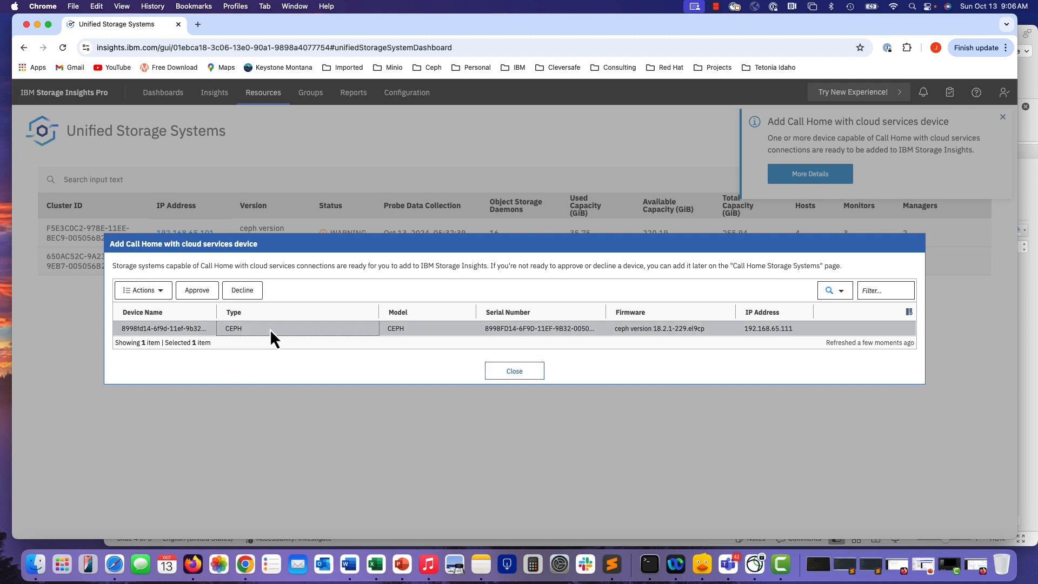
pyautogui.click(197, 291)
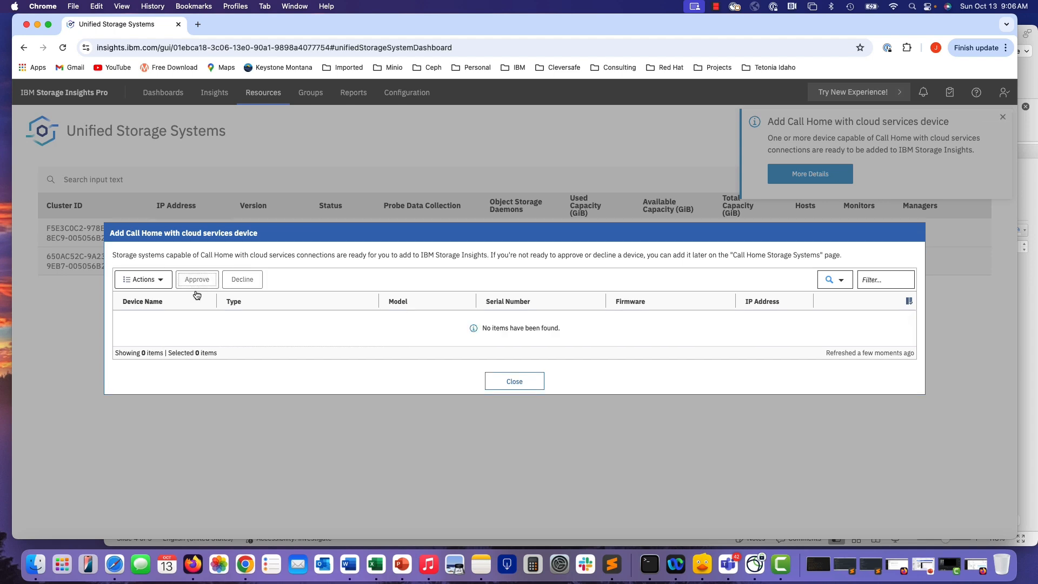
pyautogui.click(522, 381)
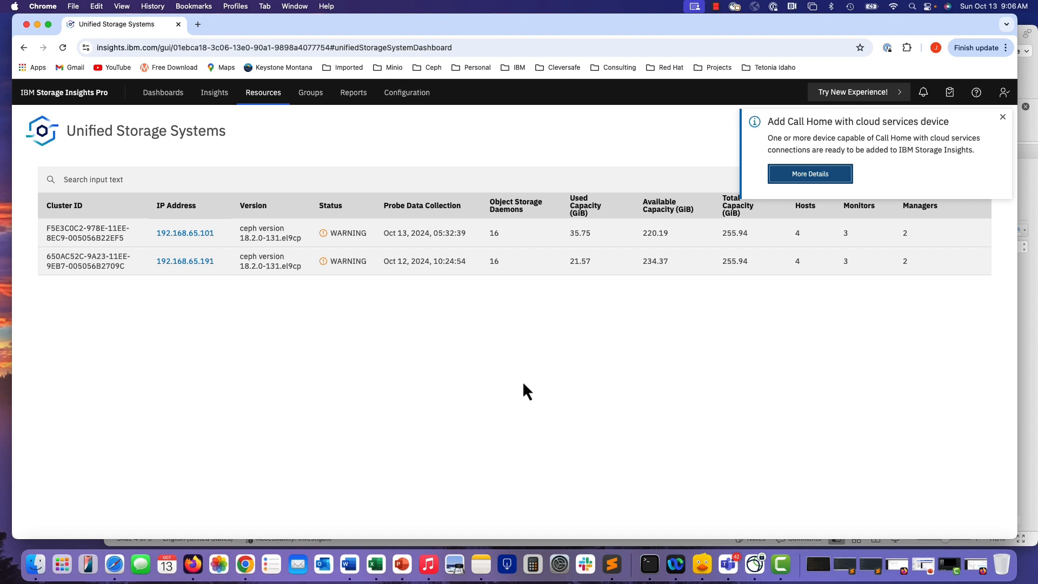
pyautogui.click(1003, 117)
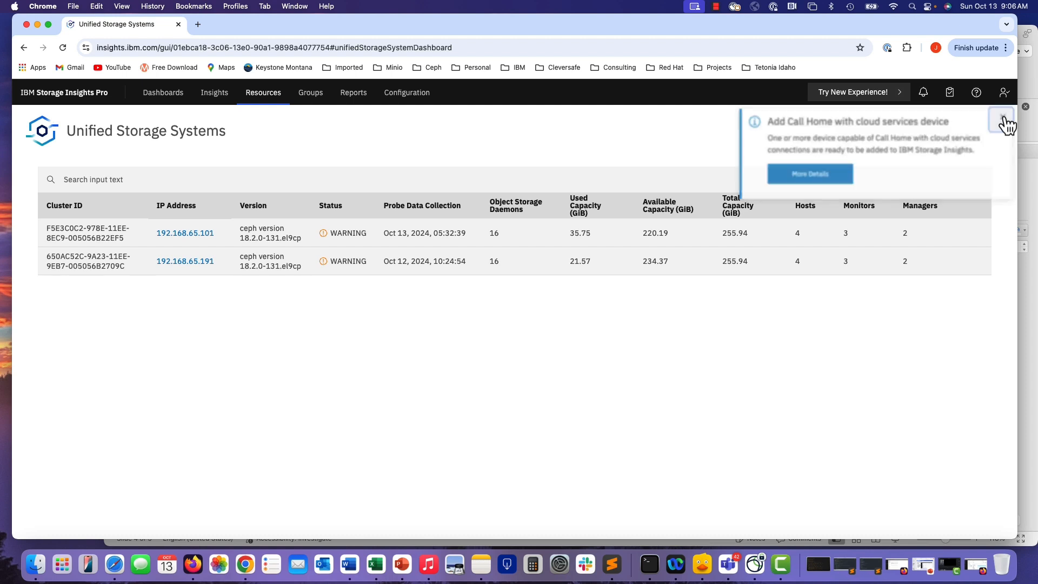
# Refresh the Unified Storage Systems list and open the new cluster's dashboard at 192.168.65.111, proceeding past the certificate warning.
pyautogui.click(63, 46)
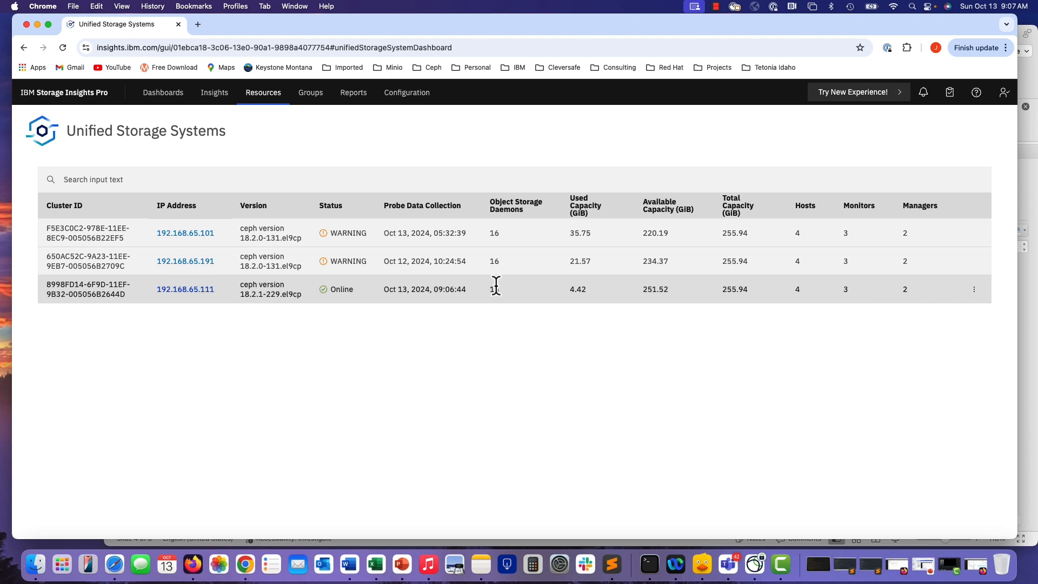
pyautogui.moveTo(489, 289); pyautogui.dragTo(493, 290)
pyautogui.click(202, 290)
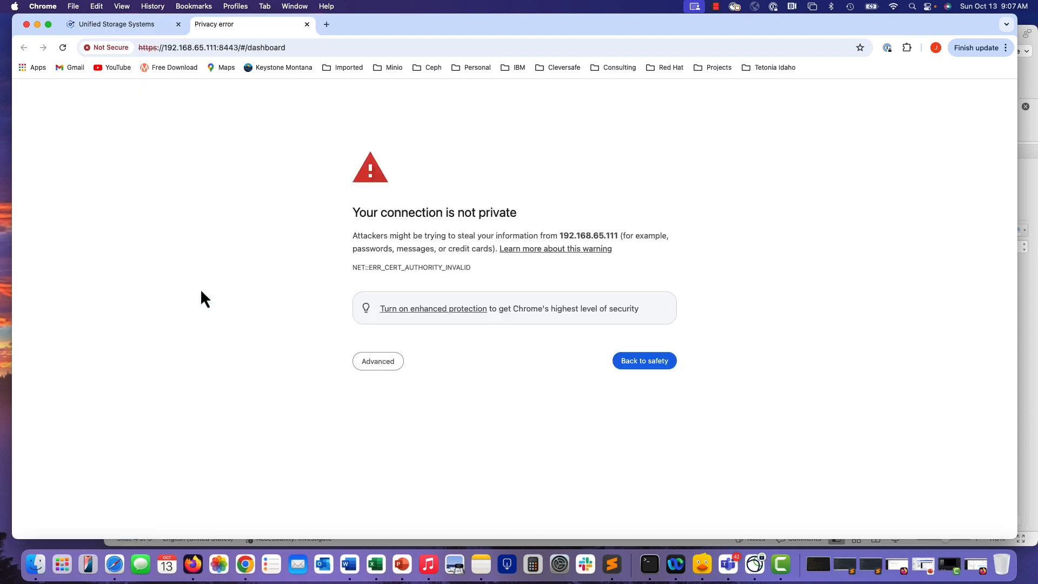
pyautogui.click(384, 367)
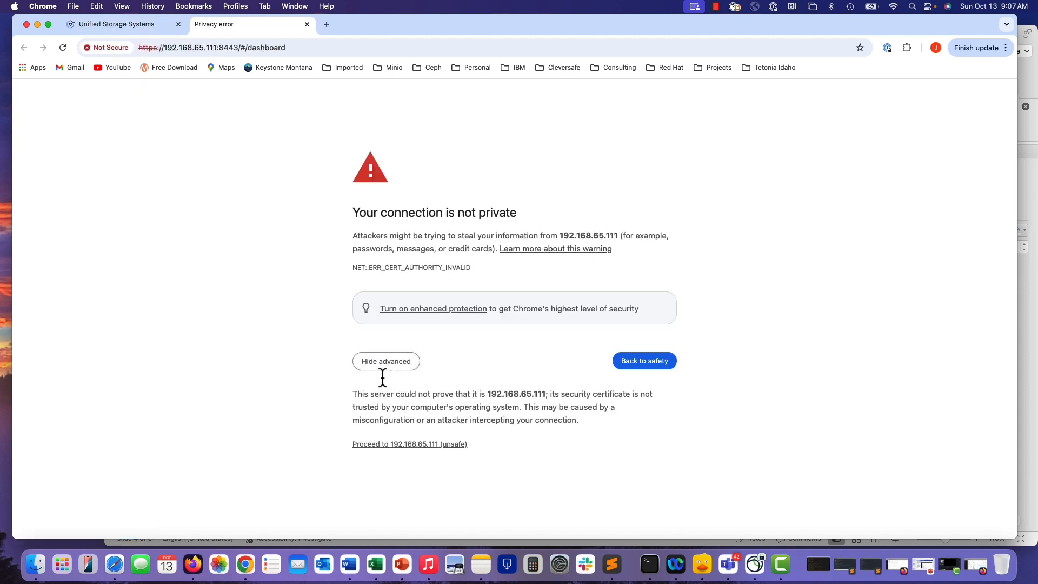
pyautogui.click(378, 446)
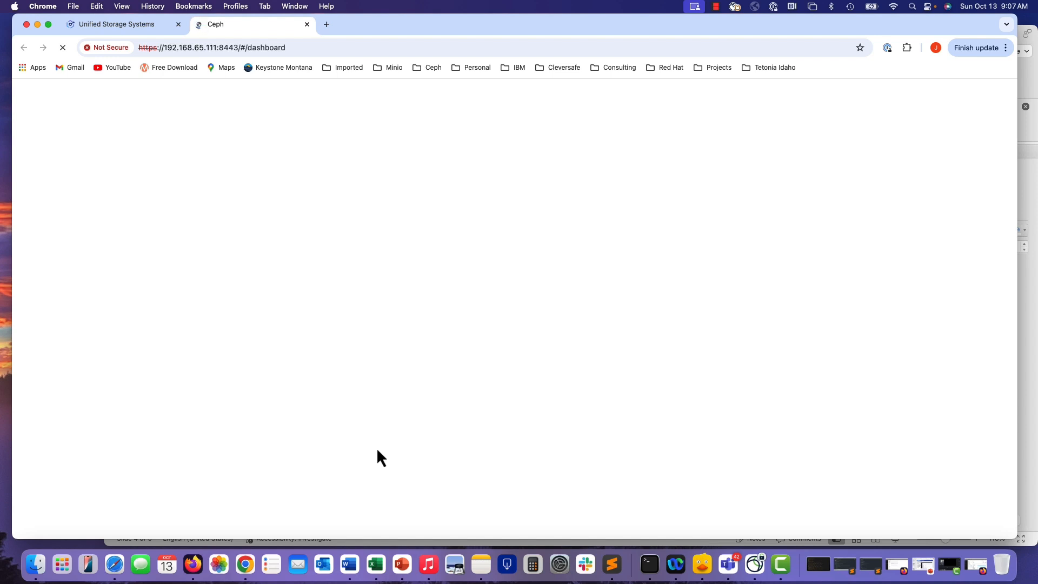
# Log in to the Ceph dashboard as the scontrol user with its password and go to the dashboard.
pyautogui.write('****')
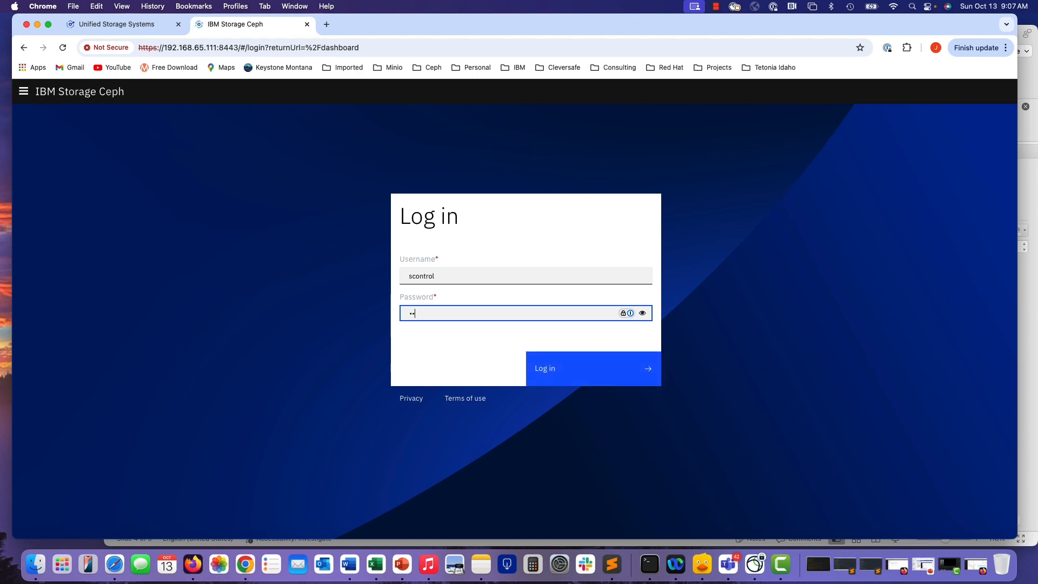
pyautogui.write('**')
pyautogui.press('Return')
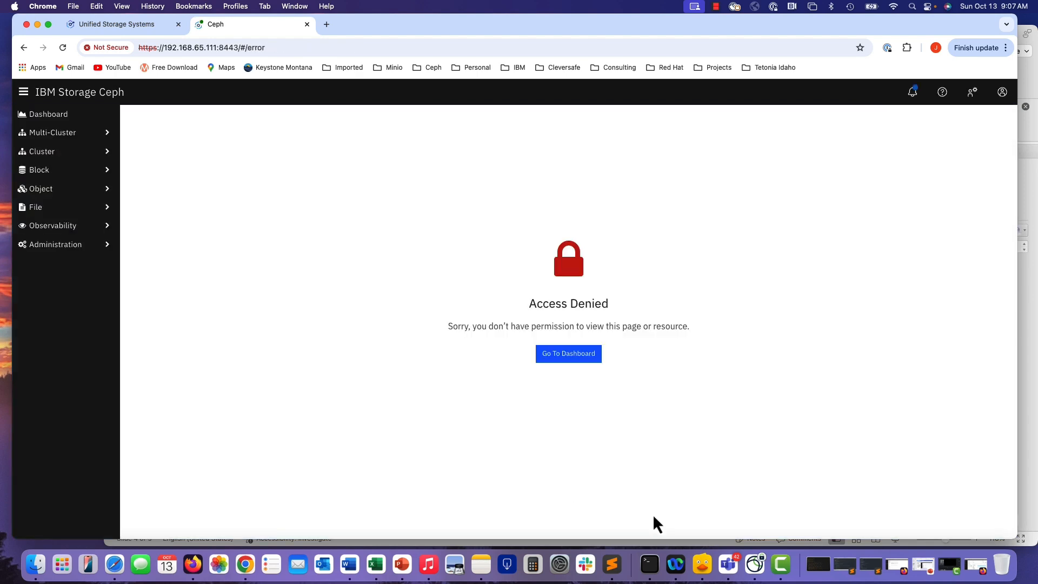
pyautogui.click(566, 358)
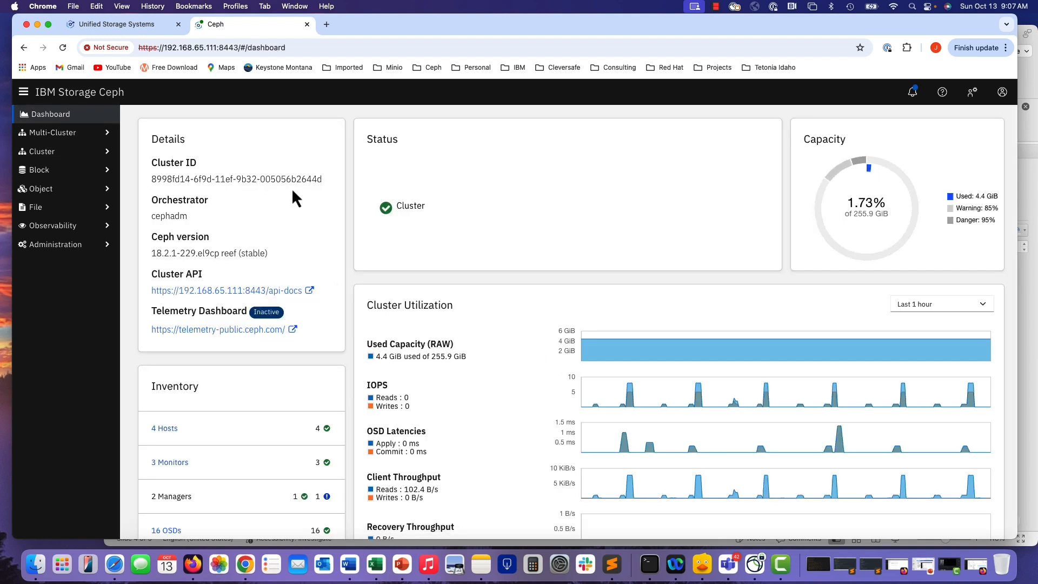
# Browse the cluster details, Pools list and user menu to examine the read-only user's access.
pyautogui.moveTo(296, 179); pyautogui.dragTo(310, 179)
pyautogui.click(43, 153)
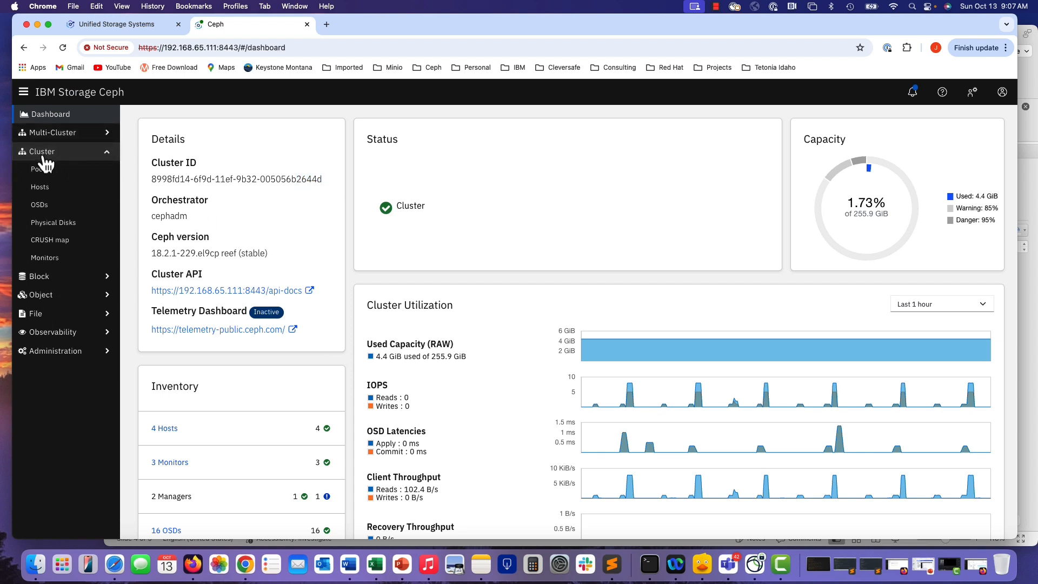
pyautogui.click(40, 171)
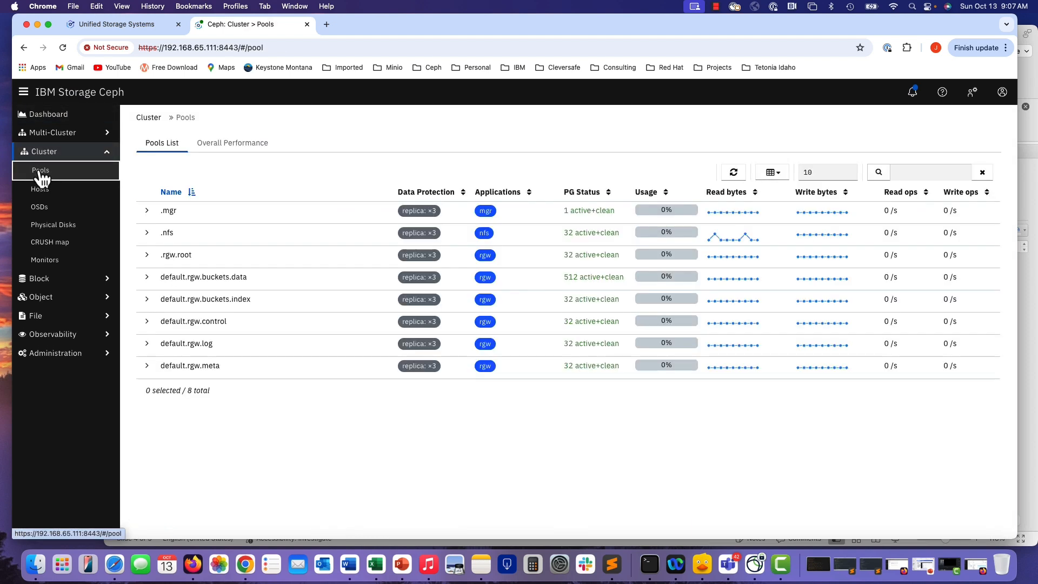
pyautogui.moveTo(457, 368); pyautogui.dragTo(156, 275)
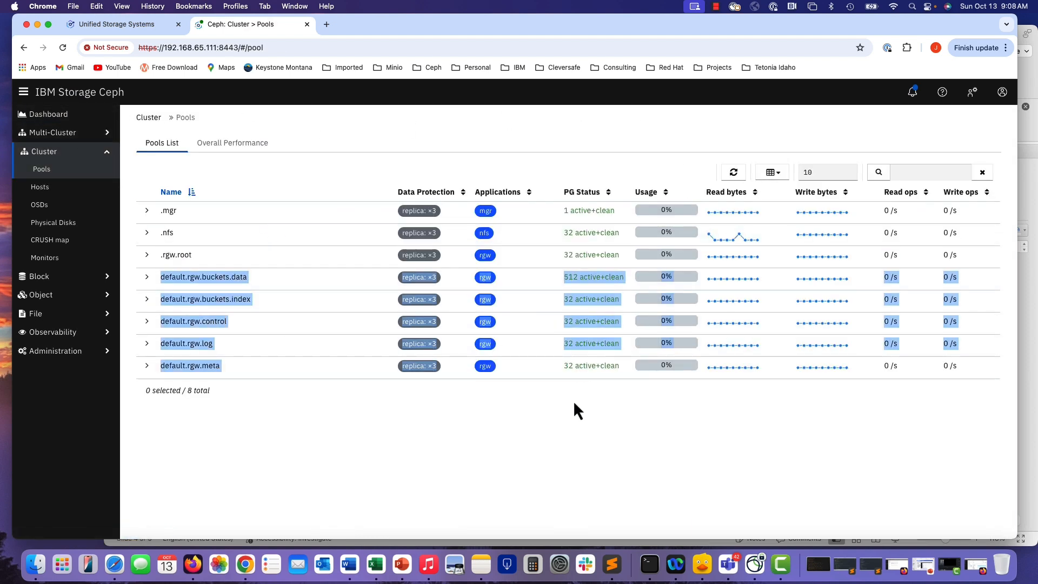
pyautogui.click(331, 421)
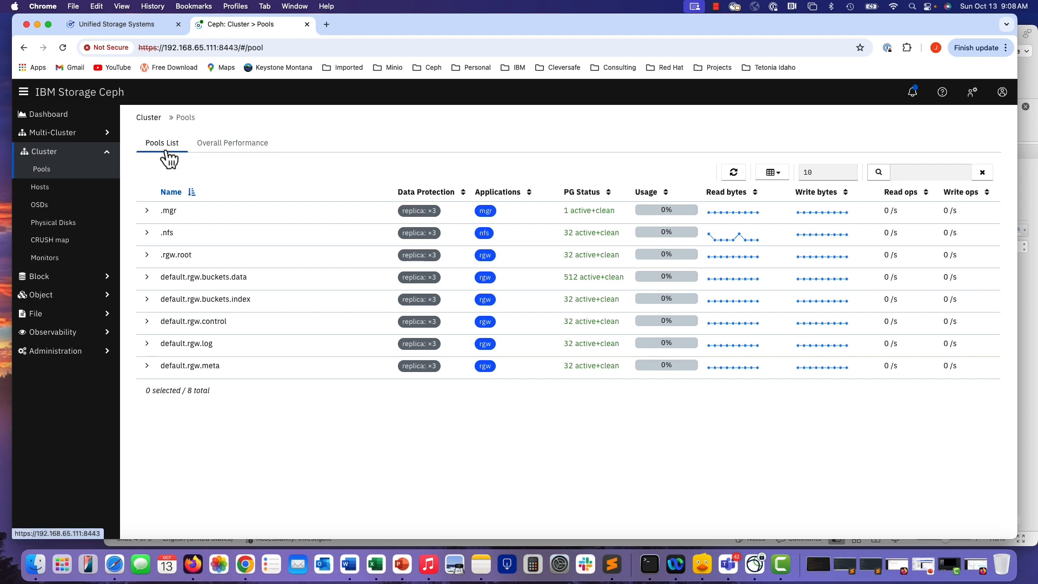
pyautogui.click(52, 153)
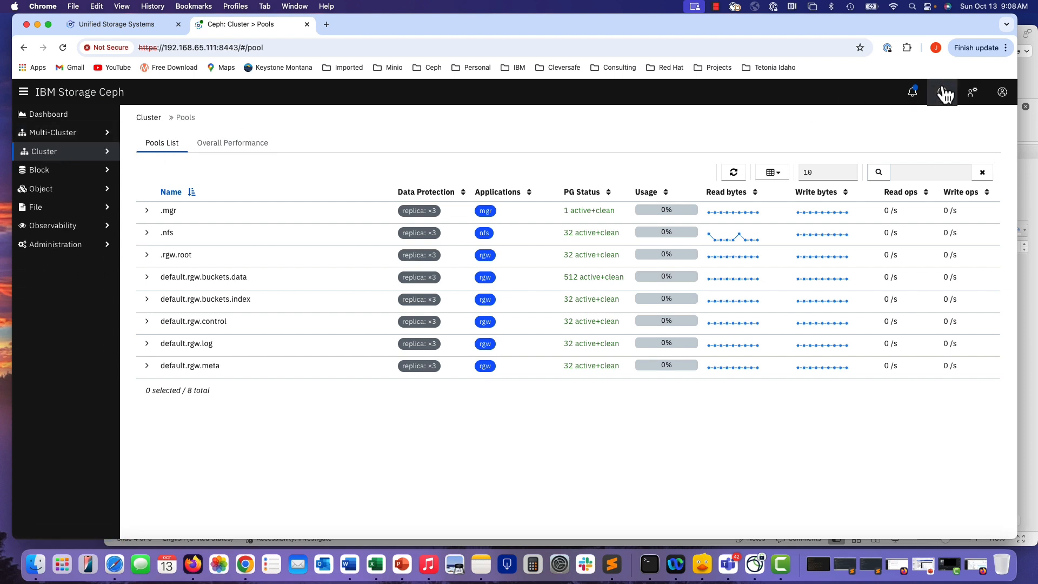
pyautogui.click(1001, 94)
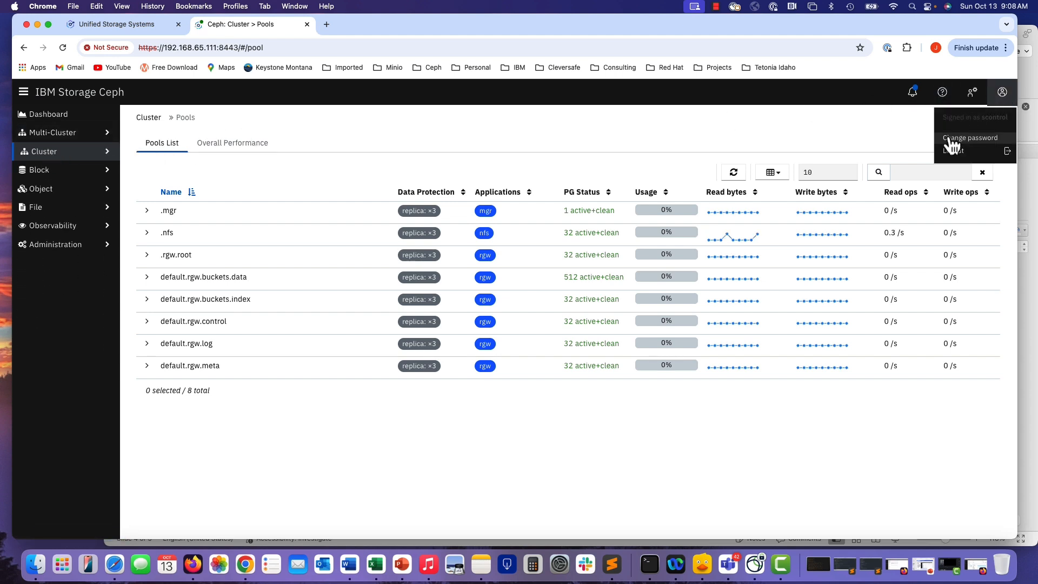
pyautogui.click(46, 115)
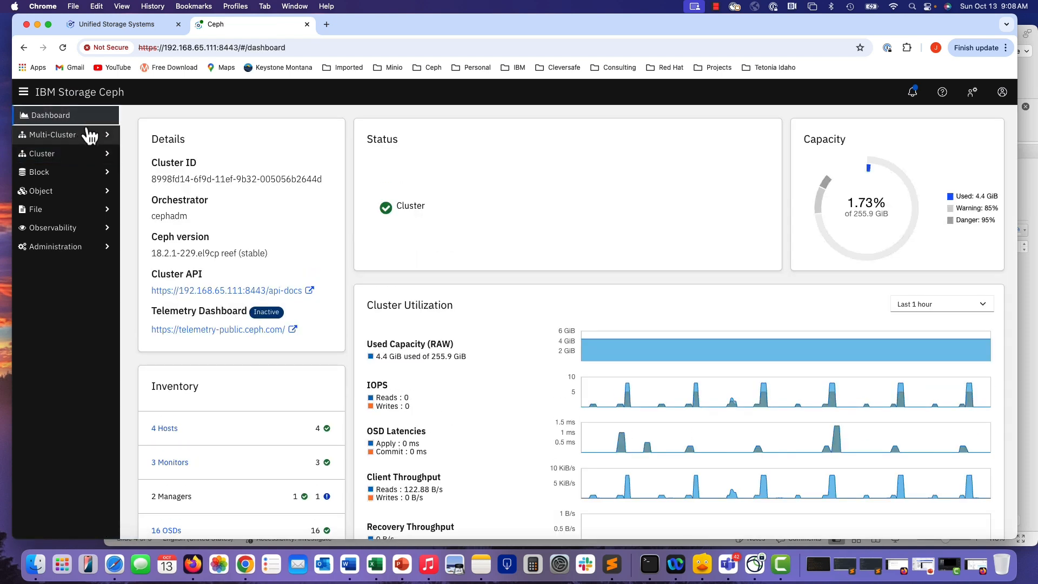
# Log out of the Ceph dashboard from the user menu.
pyautogui.click(1000, 93)
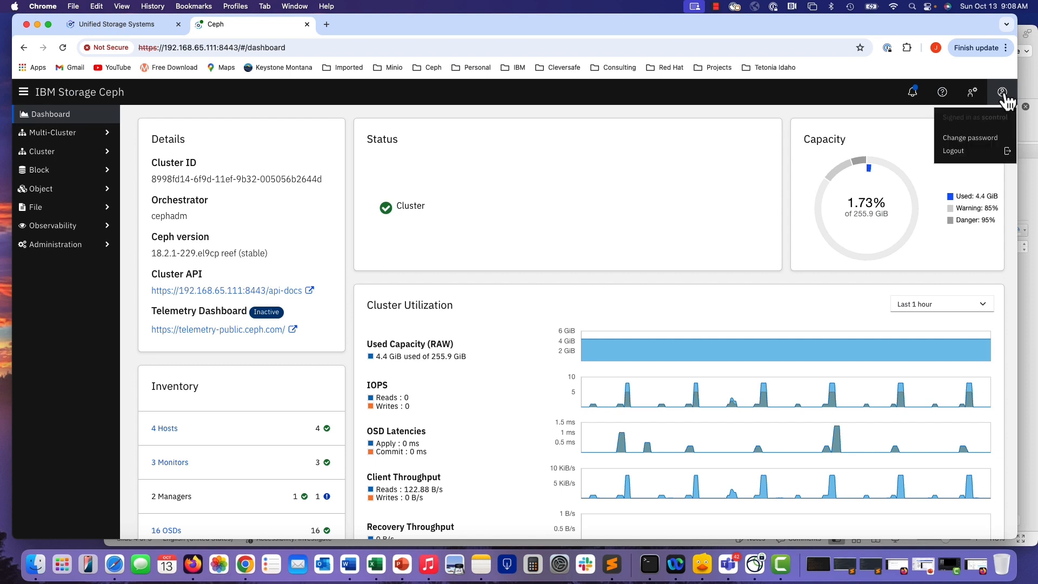
pyautogui.click(954, 153)
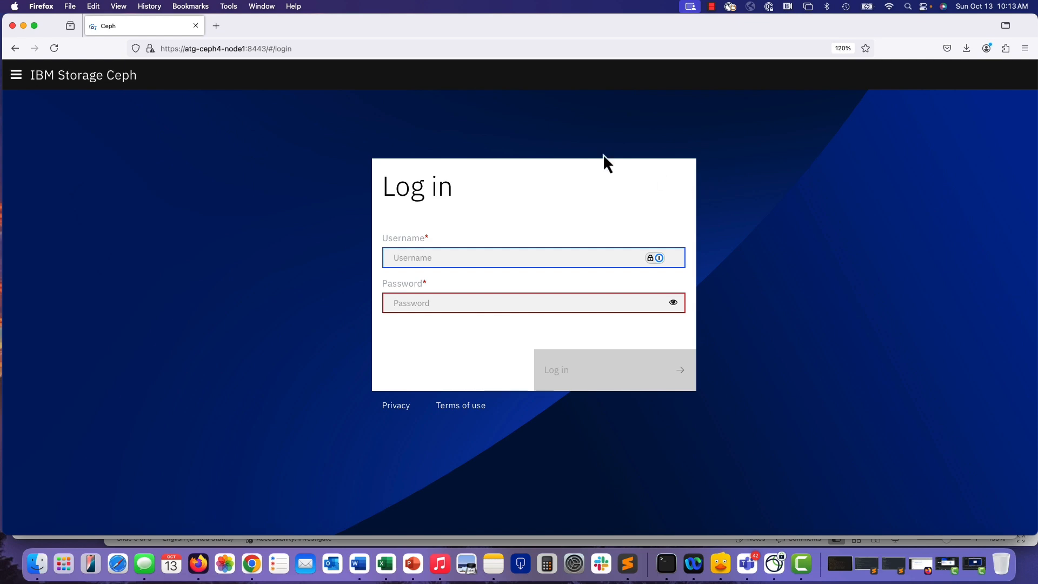
# Switch back to Storage Insights in Chrome, examine the new cluster's row and its actions, and open Dashboards.
pyautogui.click(251, 567)
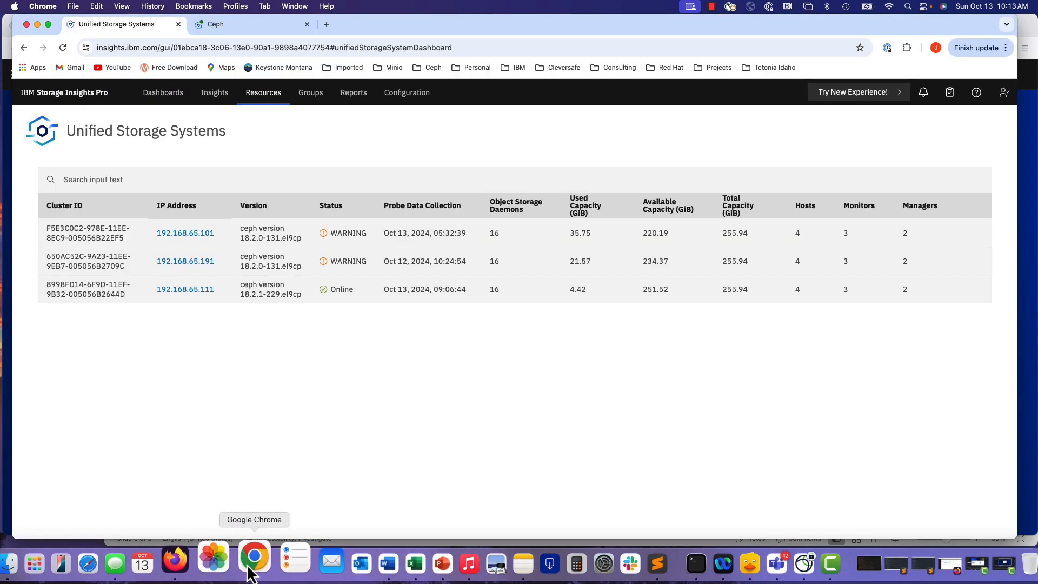
pyautogui.moveTo(124, 292); pyautogui.dragTo(61, 285)
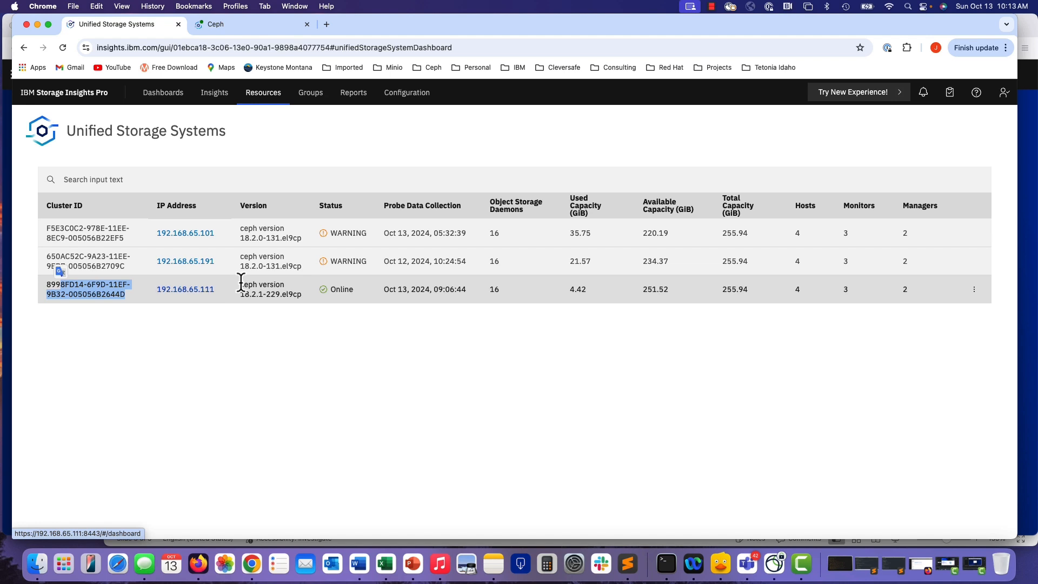
pyautogui.moveTo(240, 280); pyautogui.dragTo(307, 312)
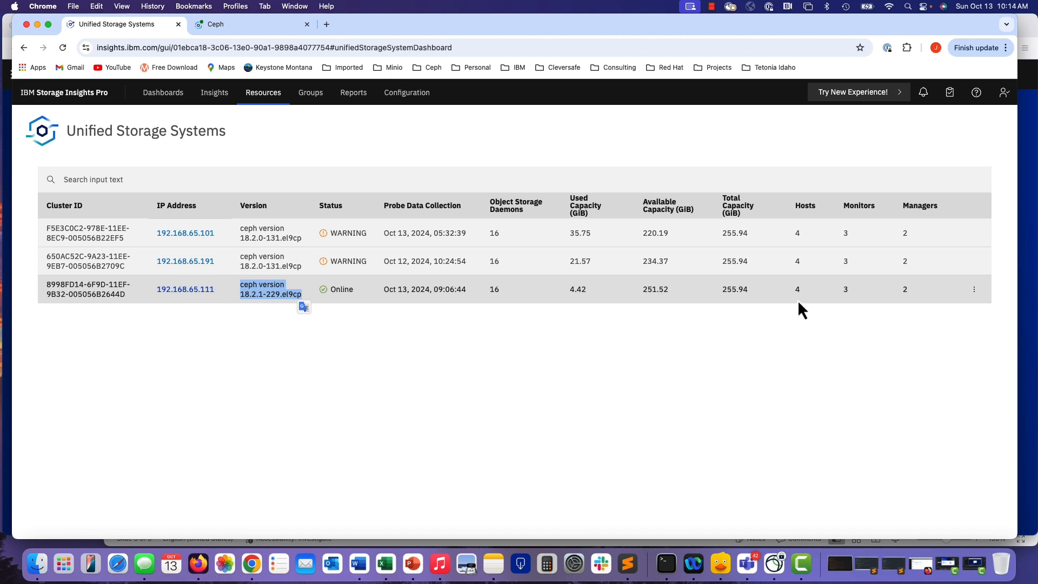
pyautogui.click(973, 290)
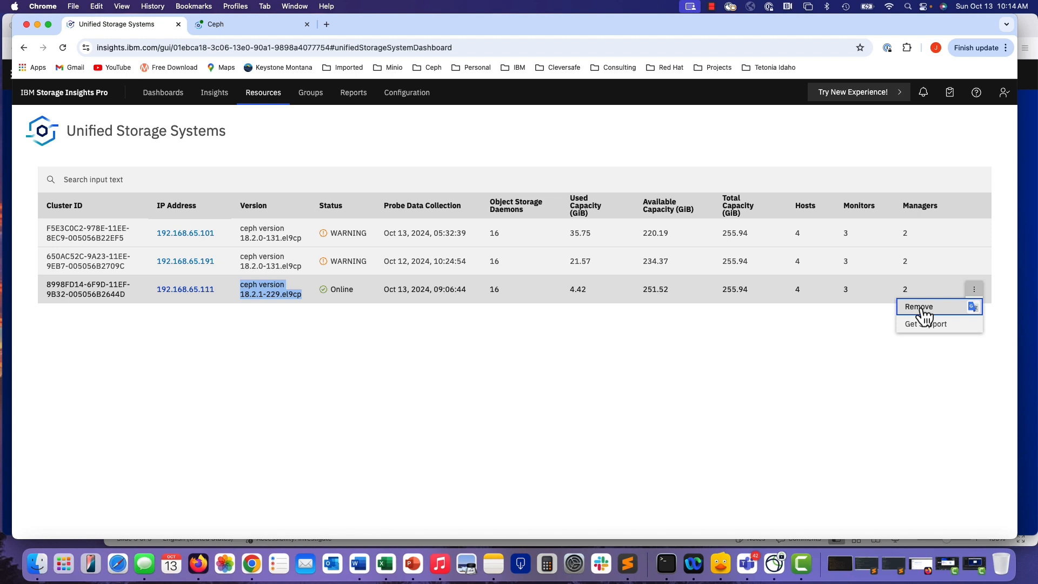
pyautogui.click(711, 351)
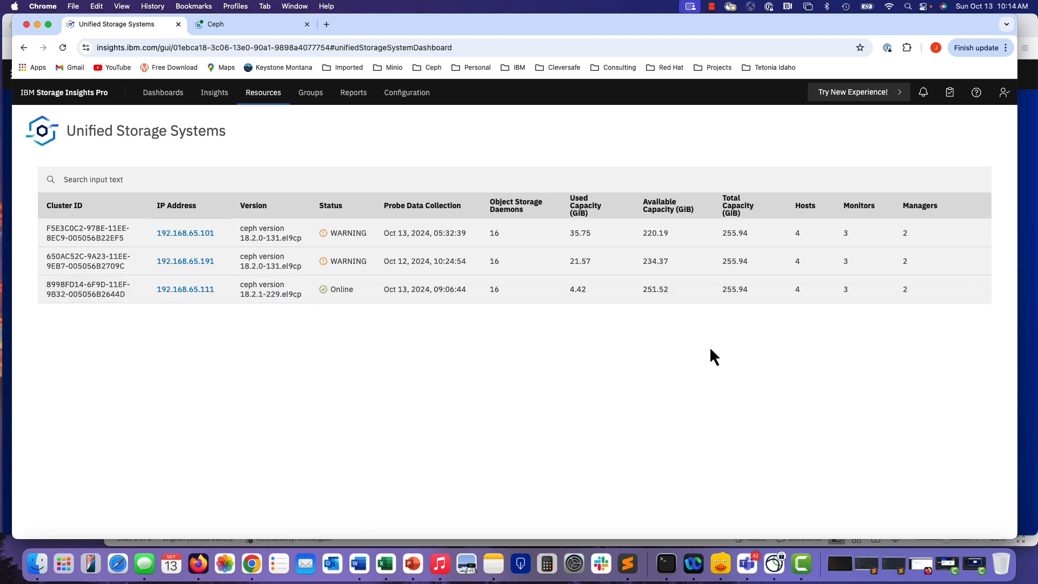
pyautogui.click(148, 98)
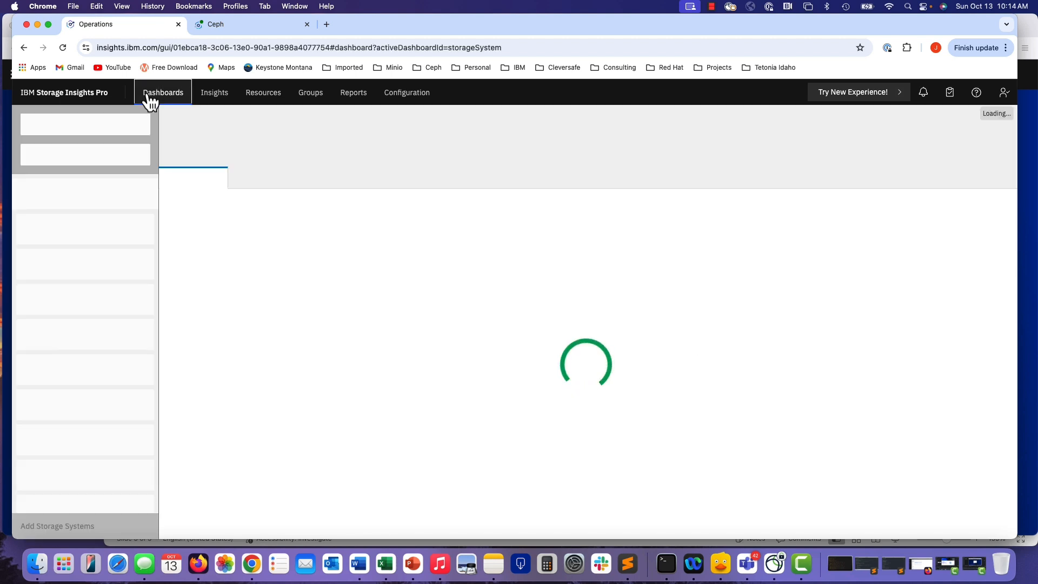